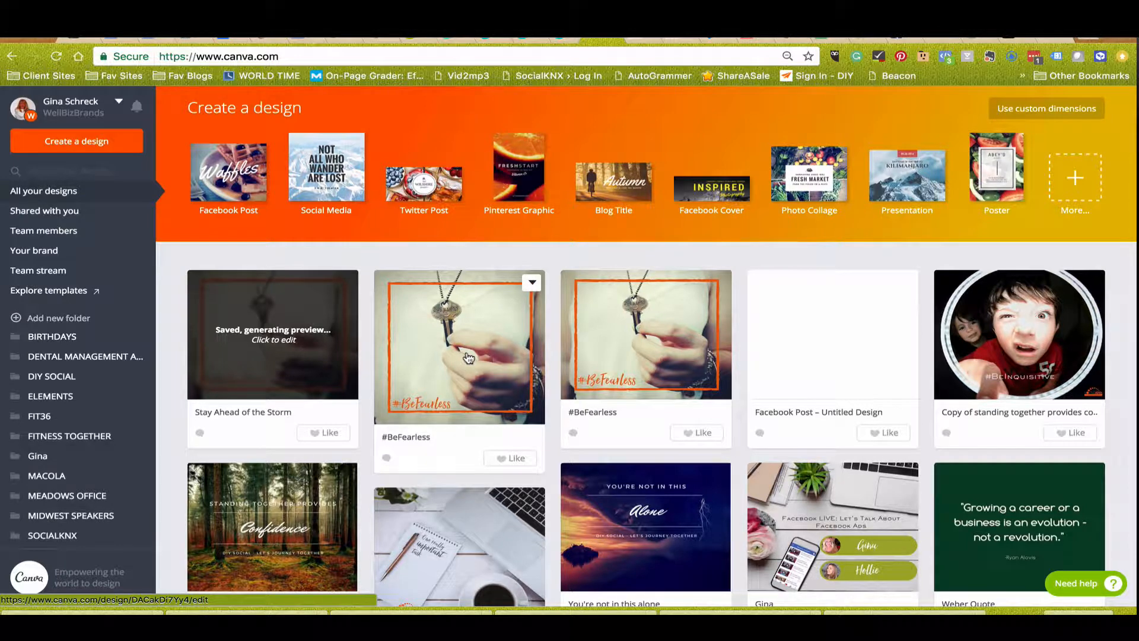
# Open the second design in the design list, the square #BeFearless graphic, for editing.
pyautogui.scroll(-2, 468, 357)
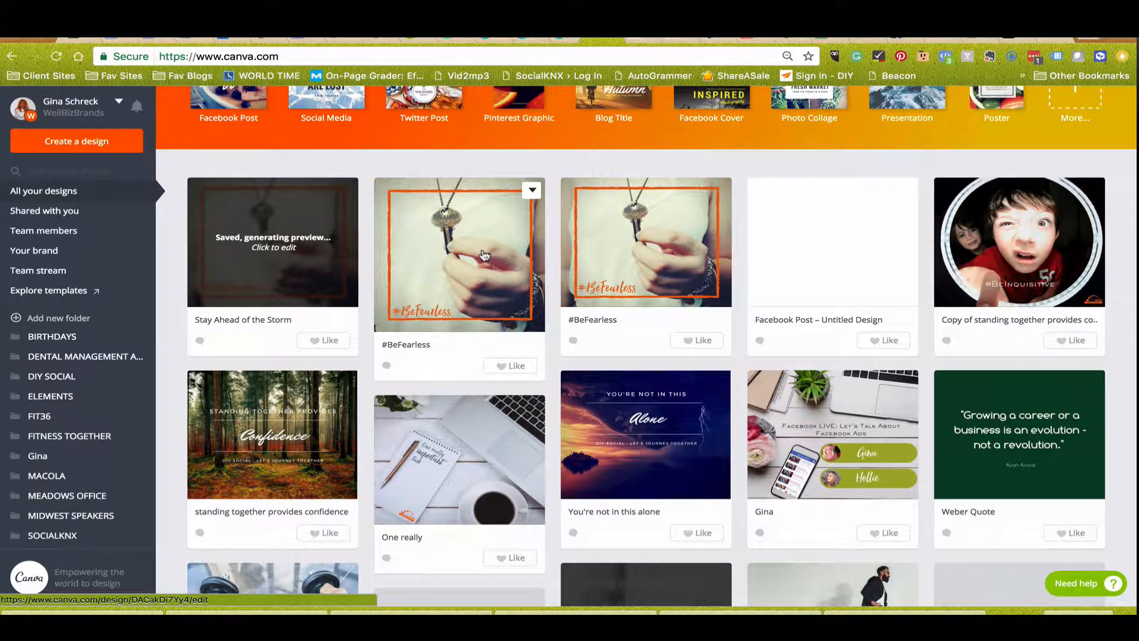
pyautogui.click(441, 244)
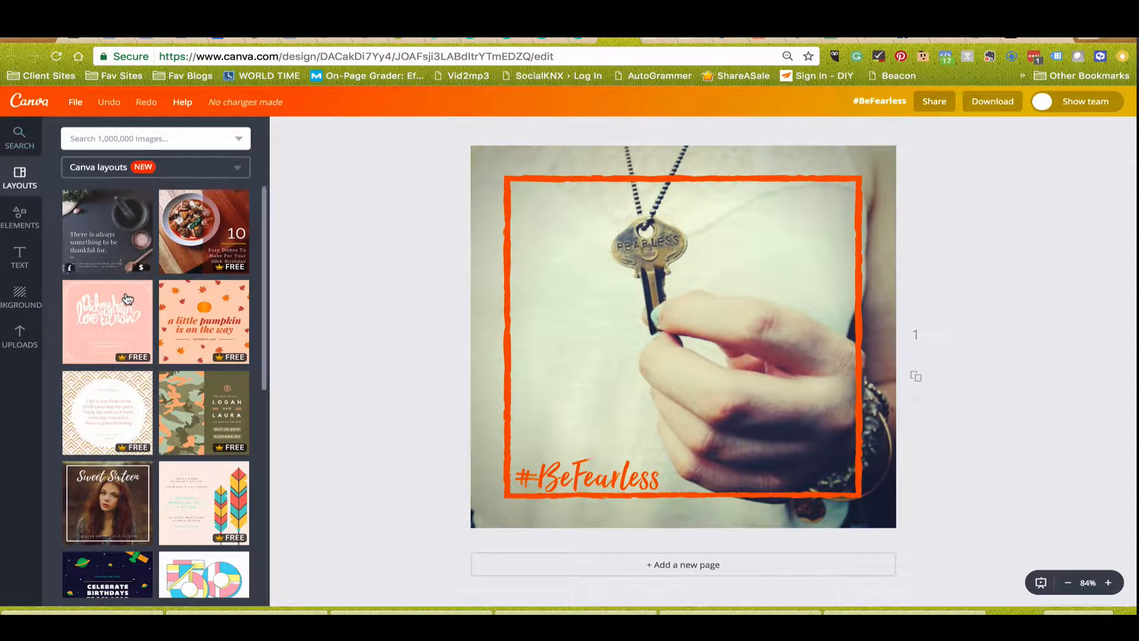
# Replace the page content with the Sweet Sixteen layout.
pyautogui.scroll(-3, 126, 298)
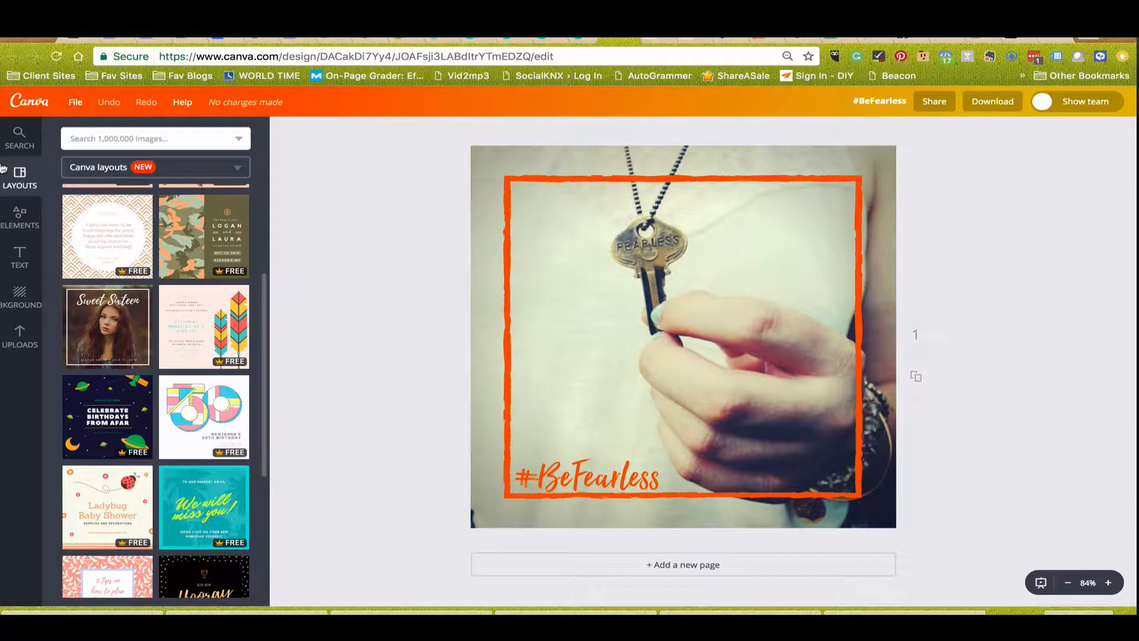
pyautogui.scroll(-1, 121, 401)
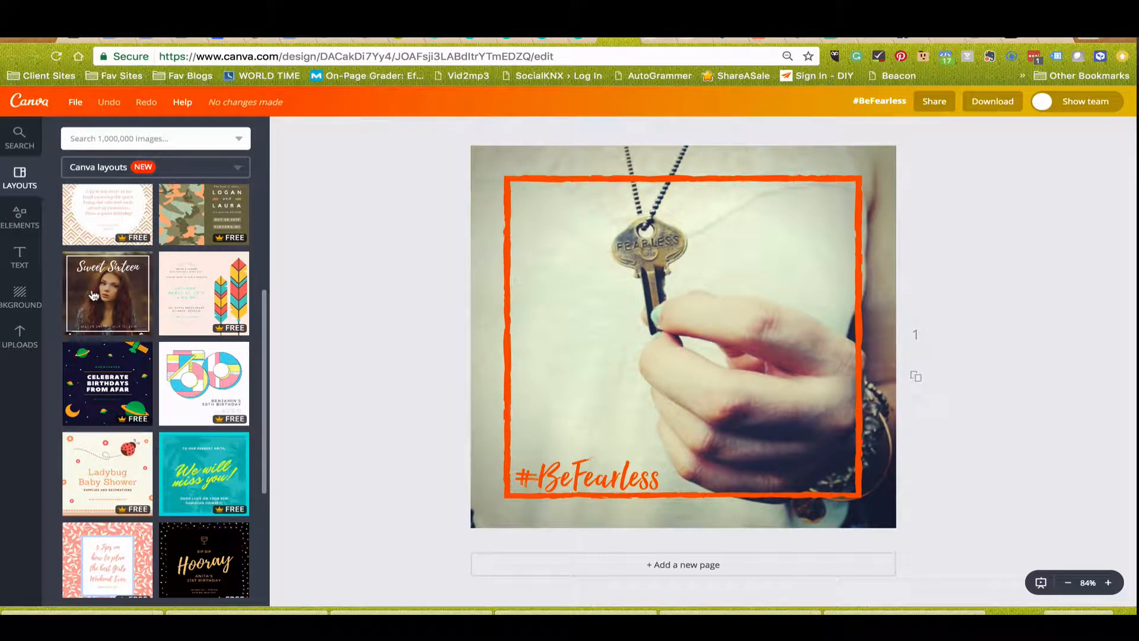
pyautogui.click(145, 331)
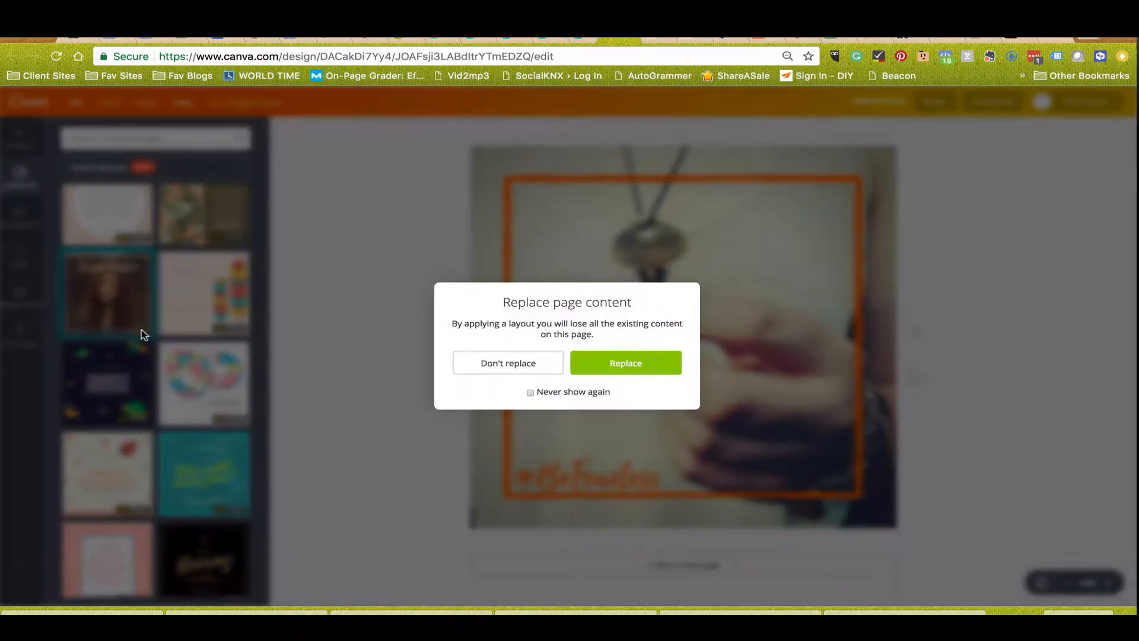
pyautogui.click(600, 365)
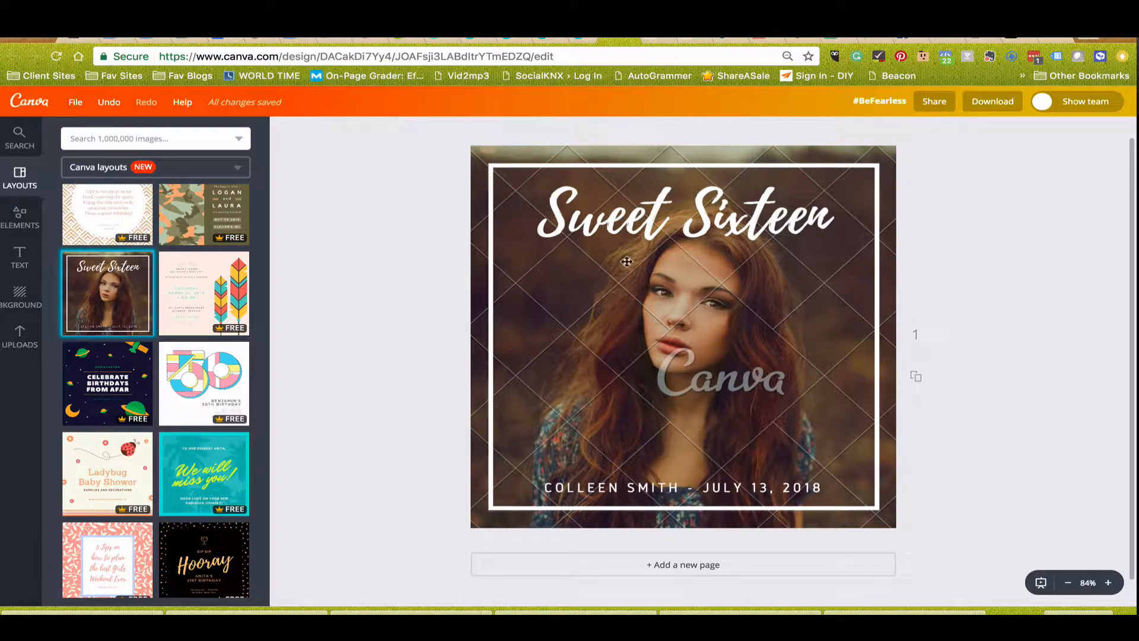
# Apply the Ice Cream Recipes layout to the page.
pyautogui.scroll(-4, 152, 339)
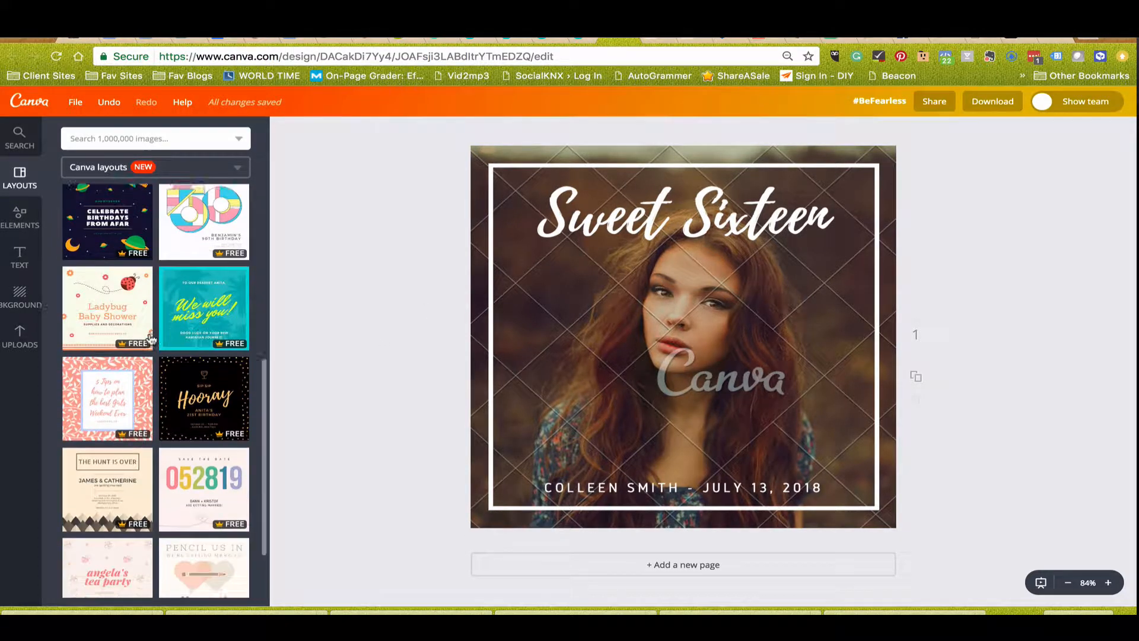
pyautogui.scroll(-4, 152, 340)
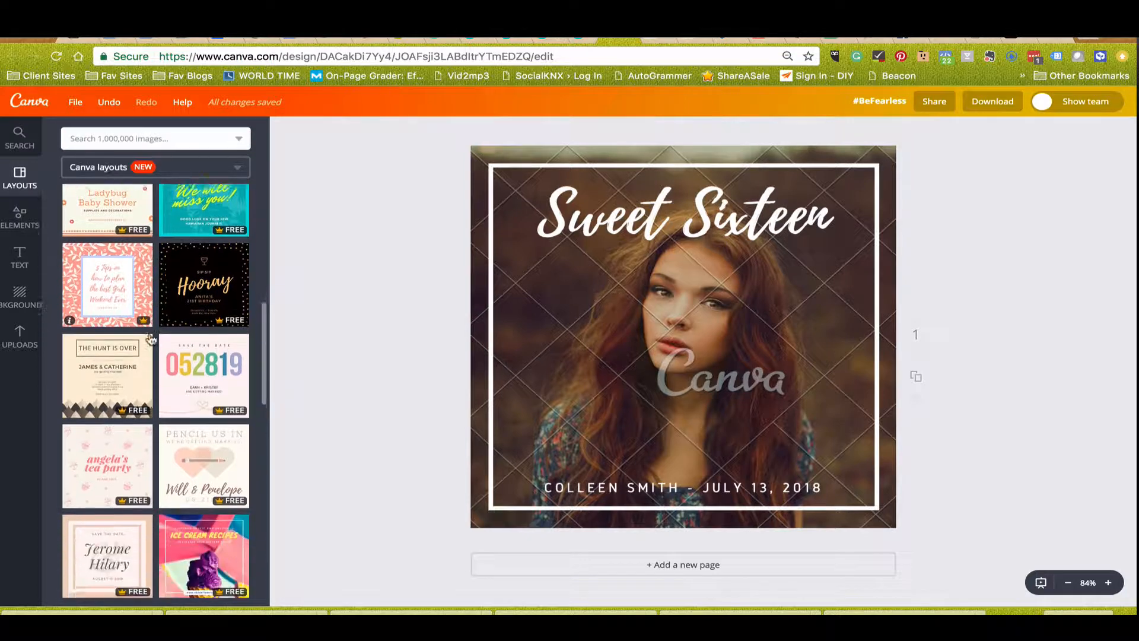
pyautogui.scroll(-2, 151, 339)
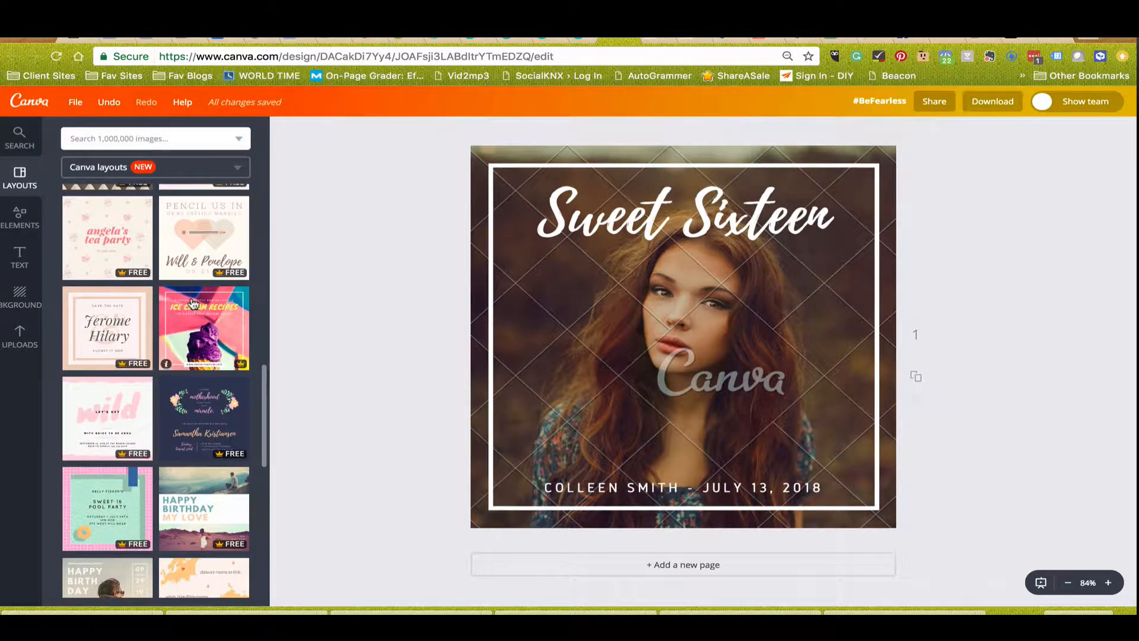
pyautogui.click(193, 304)
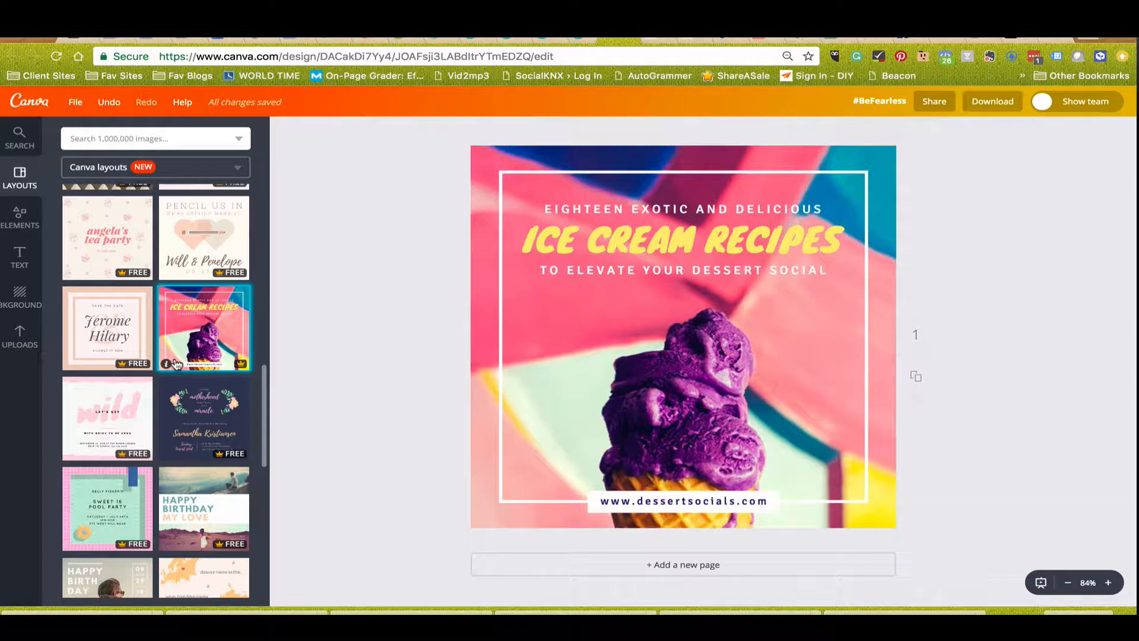
pyautogui.scroll(-5, 175, 363)
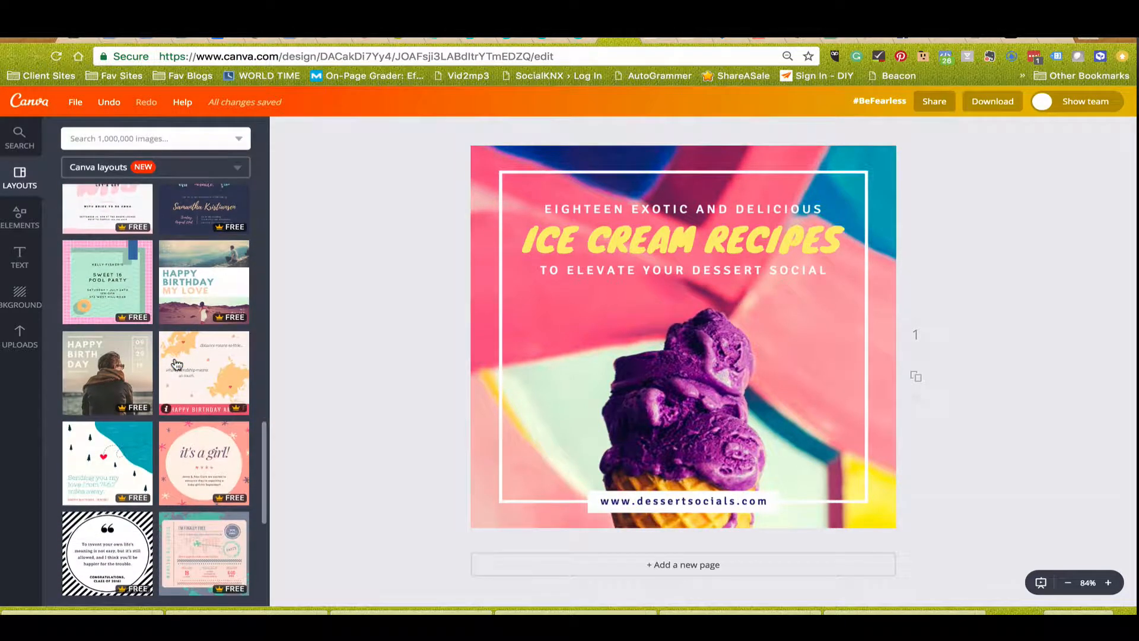
pyautogui.scroll(-1, 175, 363)
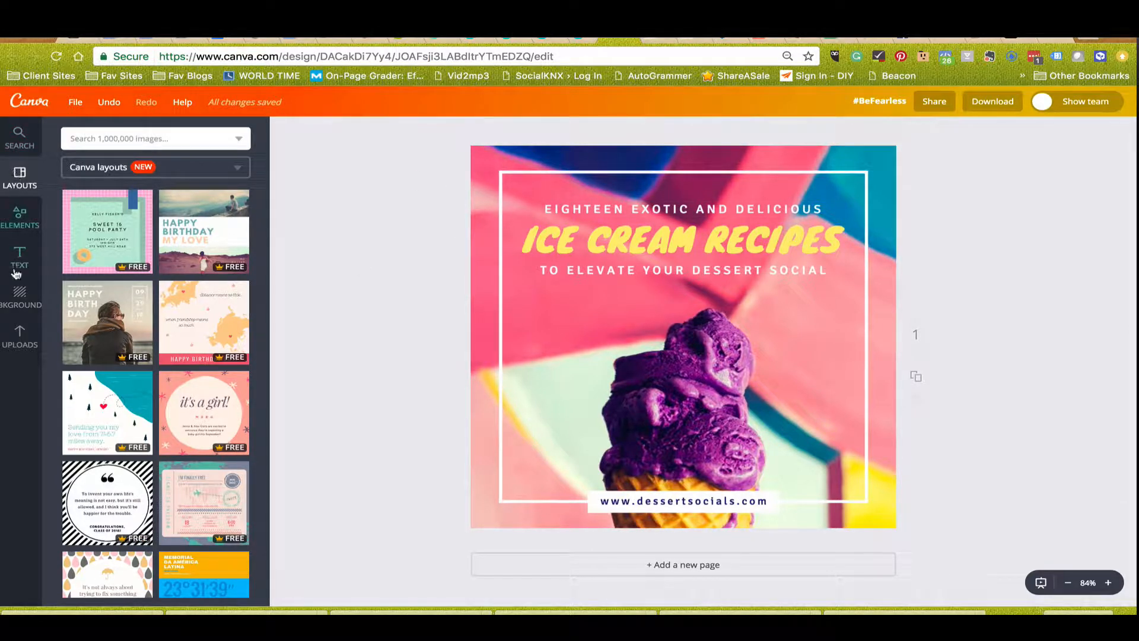
# Replace the ice cream background picture with the uploaded photo of hands stacking stones.
pyautogui.click(19, 336)
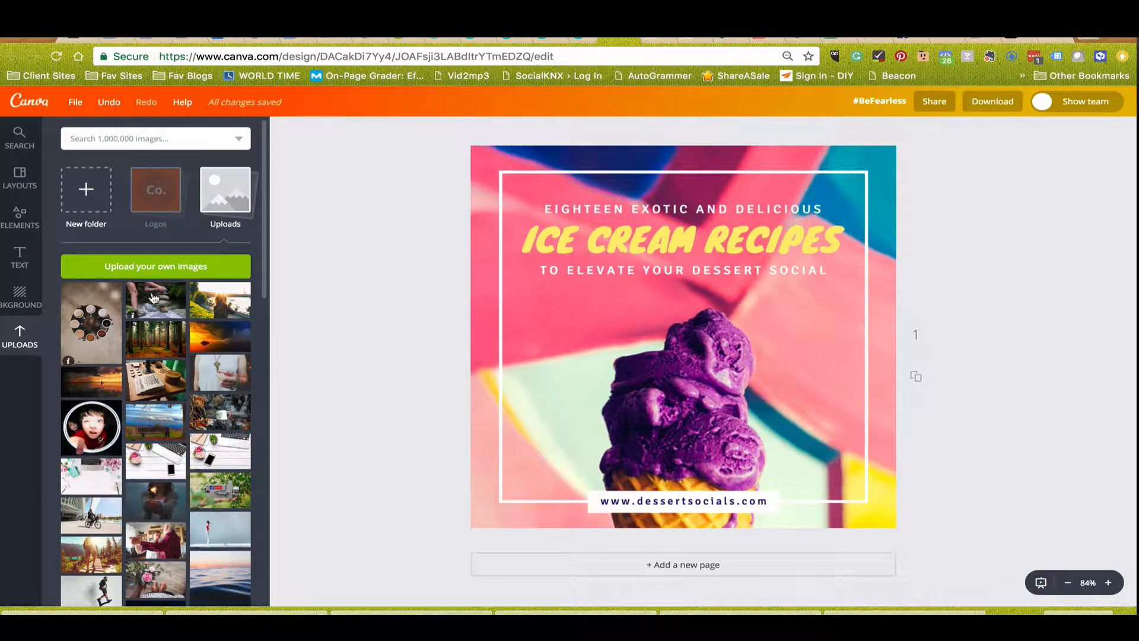
pyautogui.moveTo(154, 296); pyautogui.dragTo(555, 285)
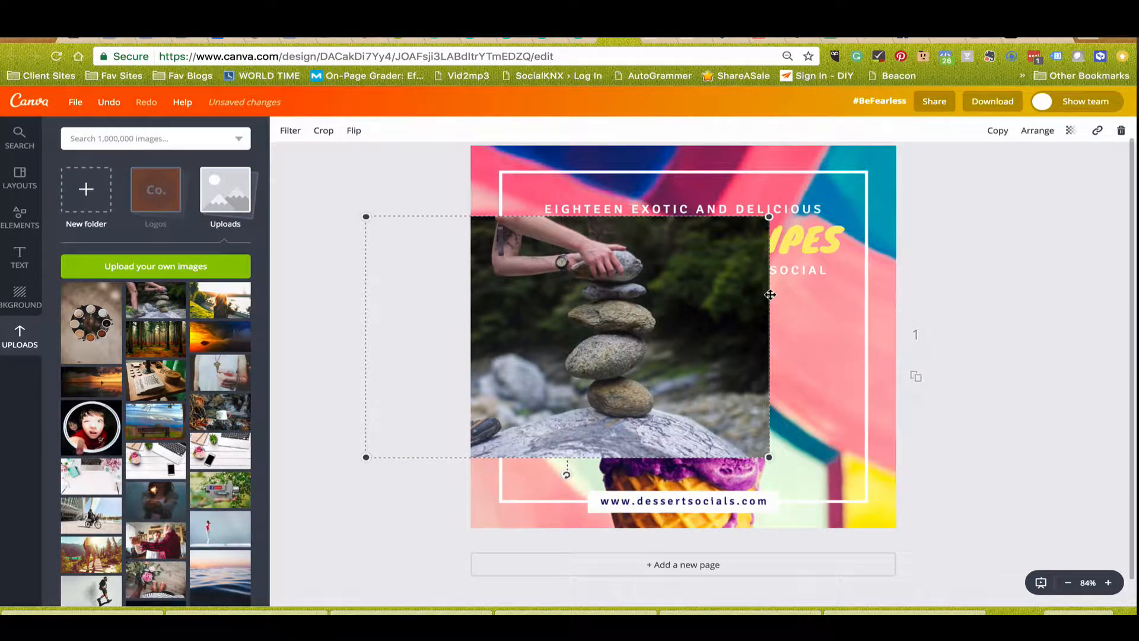
pyautogui.moveTo(752, 293); pyautogui.dragTo(588, 267)
pyautogui.moveTo(464, 265); pyautogui.dragTo(475, 265)
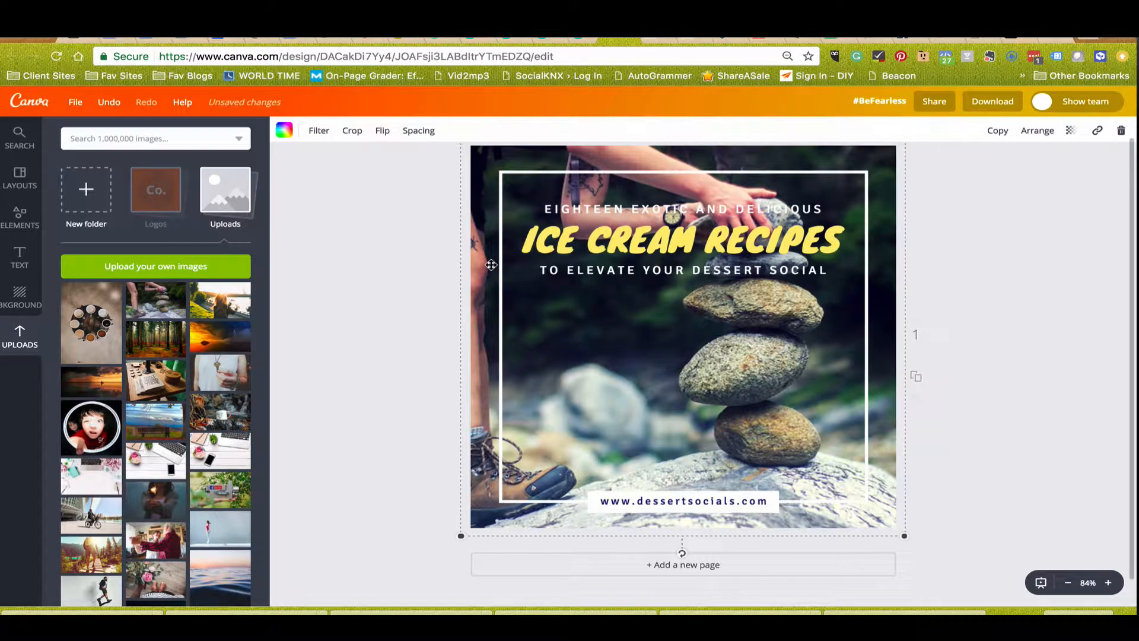
# Shift the stone-stacking photo to the right within its crop so the leg and boot come into frame, and apply the crop.
pyautogui.click(540, 374)
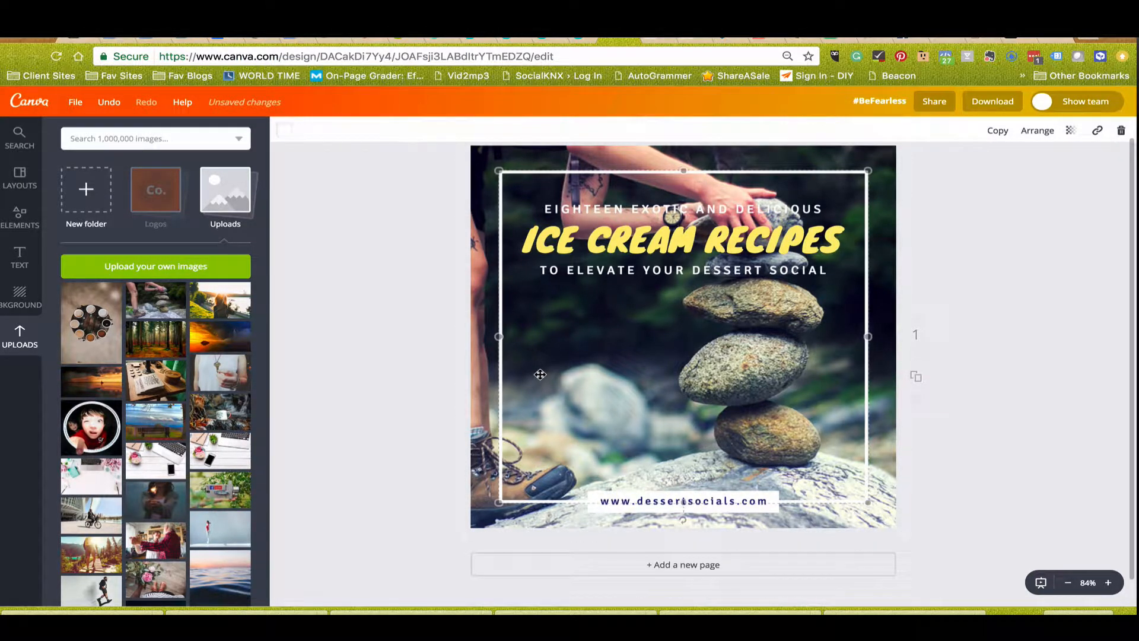
pyautogui.click(474, 378)
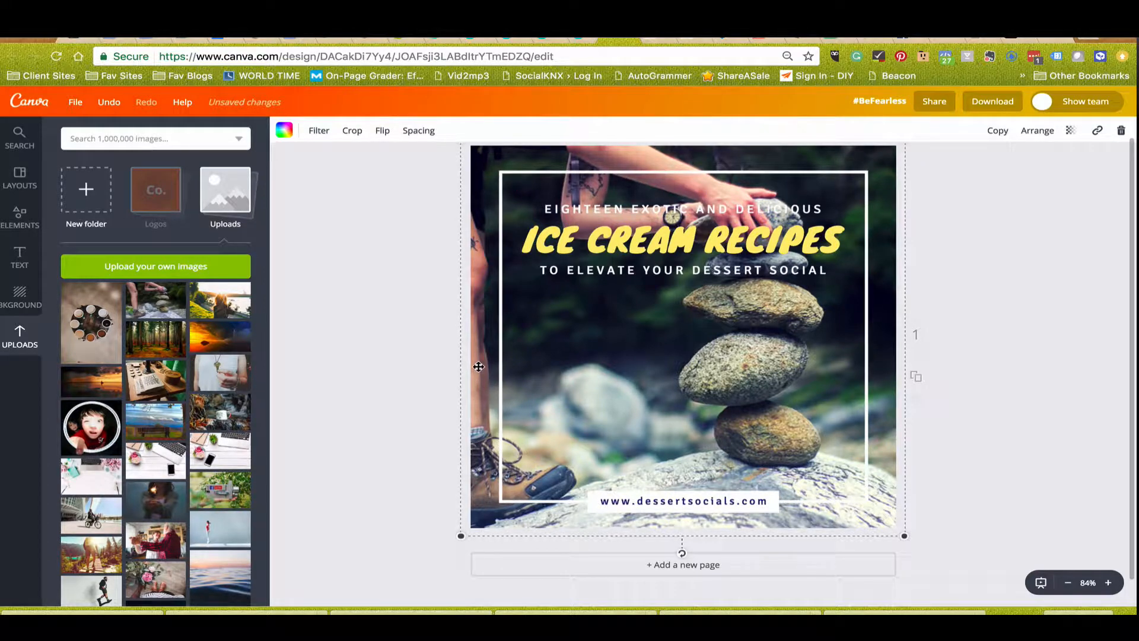
pyautogui.doubleClick(478, 366)
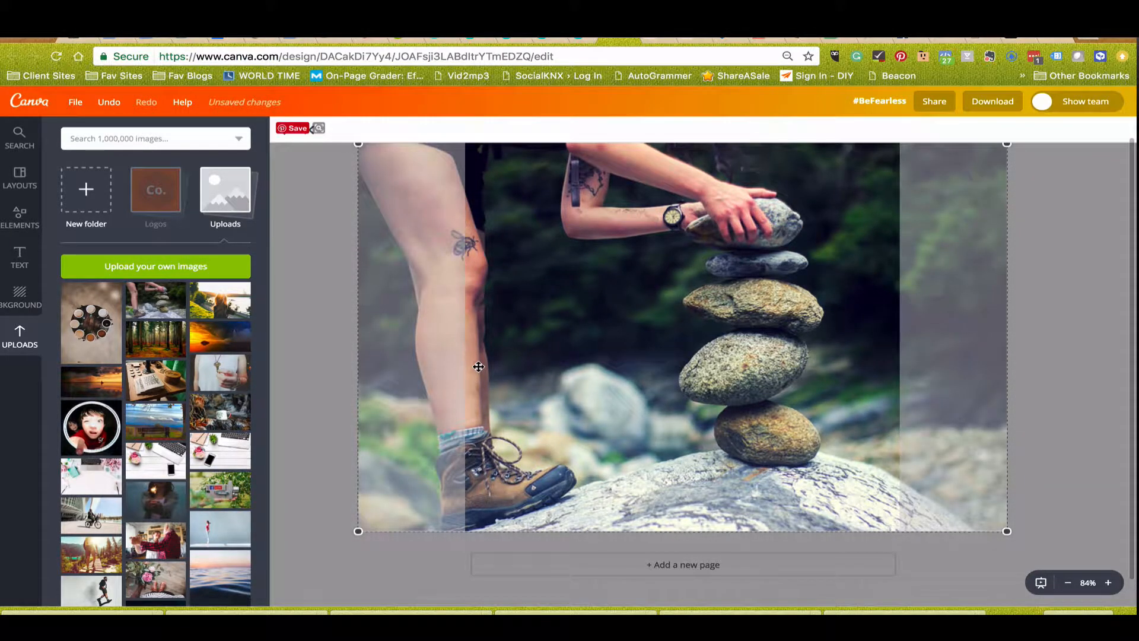
pyautogui.moveTo(567, 388); pyautogui.dragTo(624, 415)
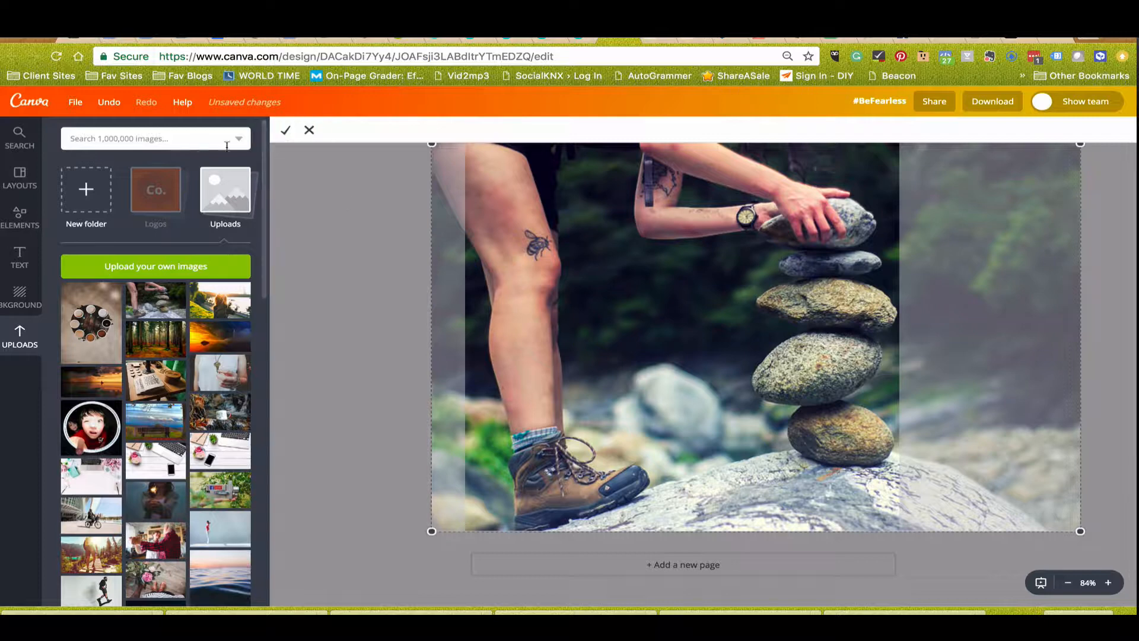
pyautogui.click(286, 131)
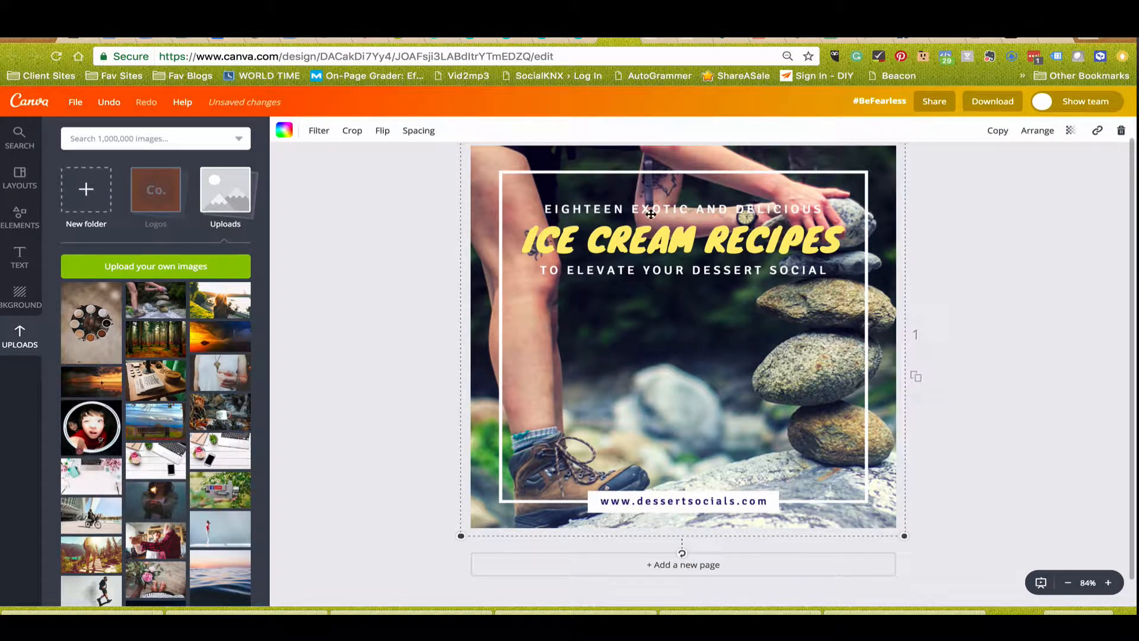
# Move the ICE CREAM RECIPES heading and its two white text lines down to the middle of the design, keeping their order.
pyautogui.click(619, 239)
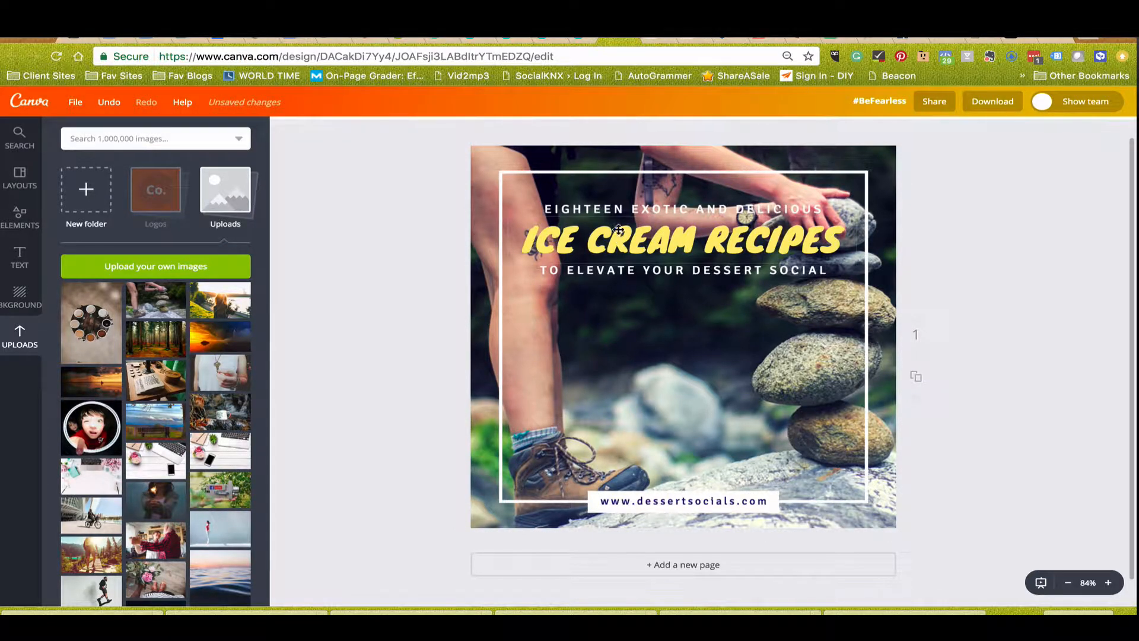
pyautogui.moveTo(622, 209); pyautogui.dragTo(621, 305)
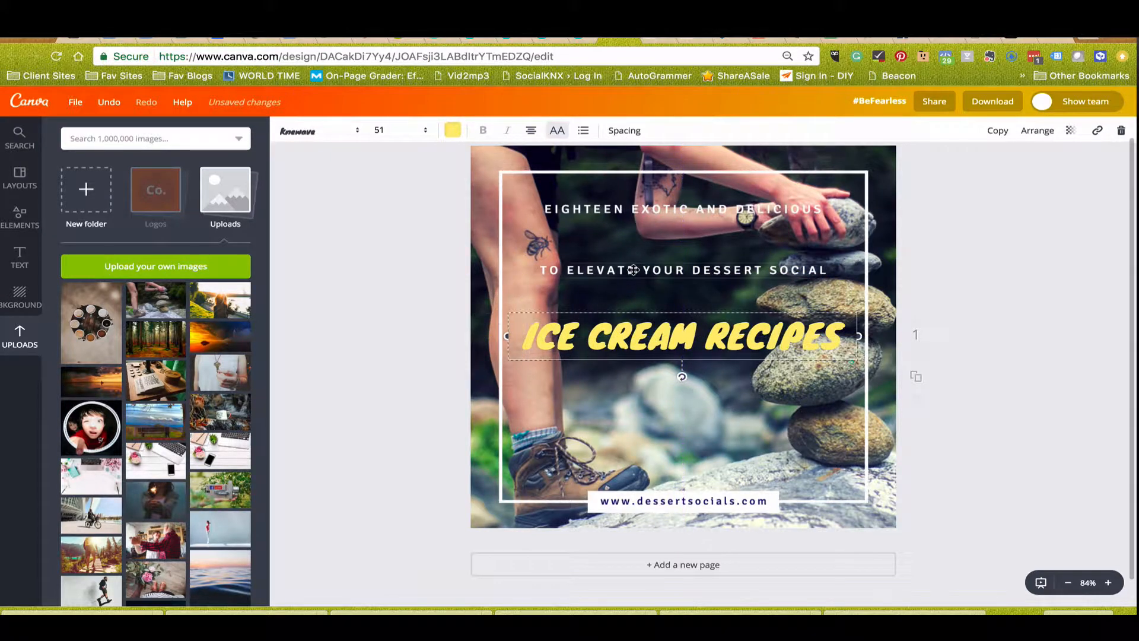
pyautogui.moveTo(633, 236); pyautogui.dragTo(629, 342)
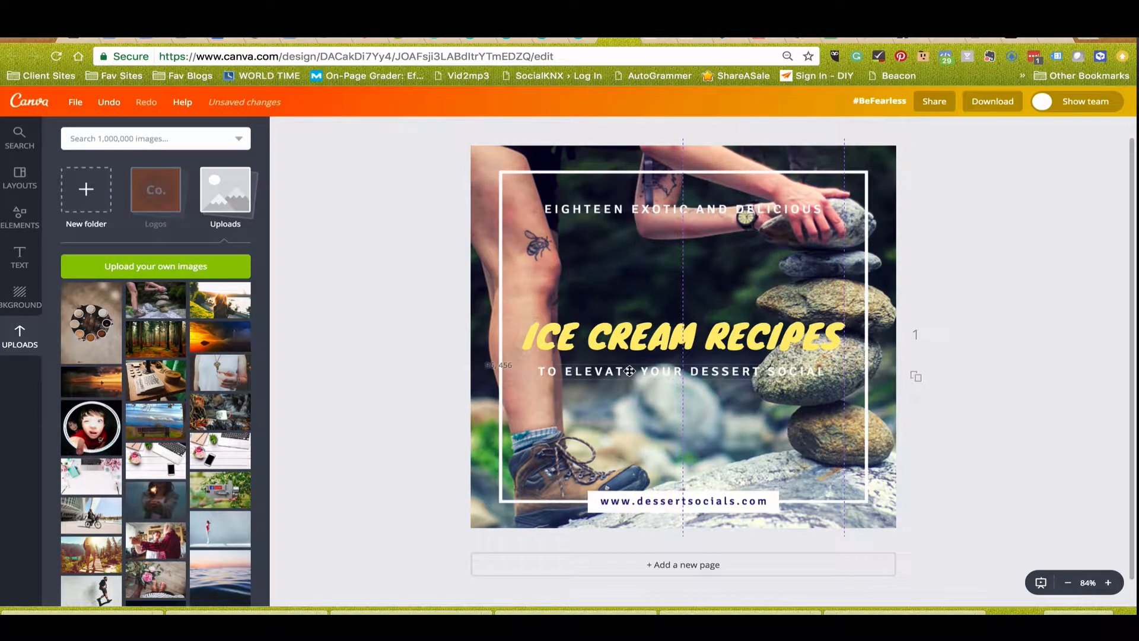
pyautogui.moveTo(651, 216); pyautogui.dragTo(642, 311)
# Replace the EIGHTEEN EXOTIC AND DELICIOUS line above the heading with TEXT.
pyautogui.click(627, 505)
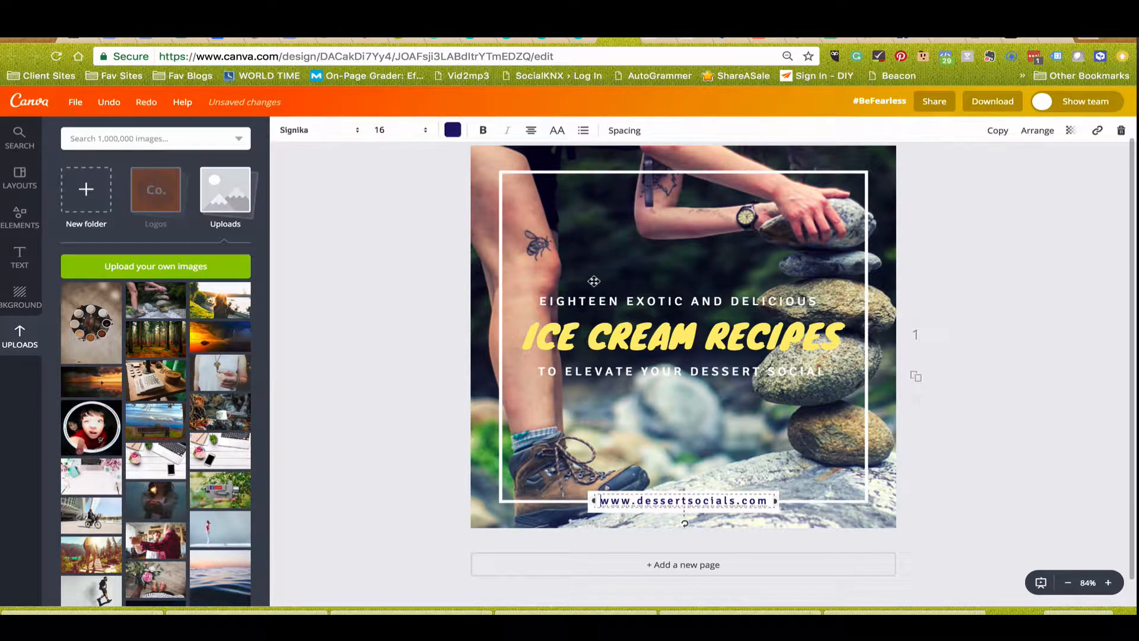
pyautogui.click(555, 295)
pyautogui.moveTo(542, 299); pyautogui.dragTo(774, 316)
pyautogui.write('TE')
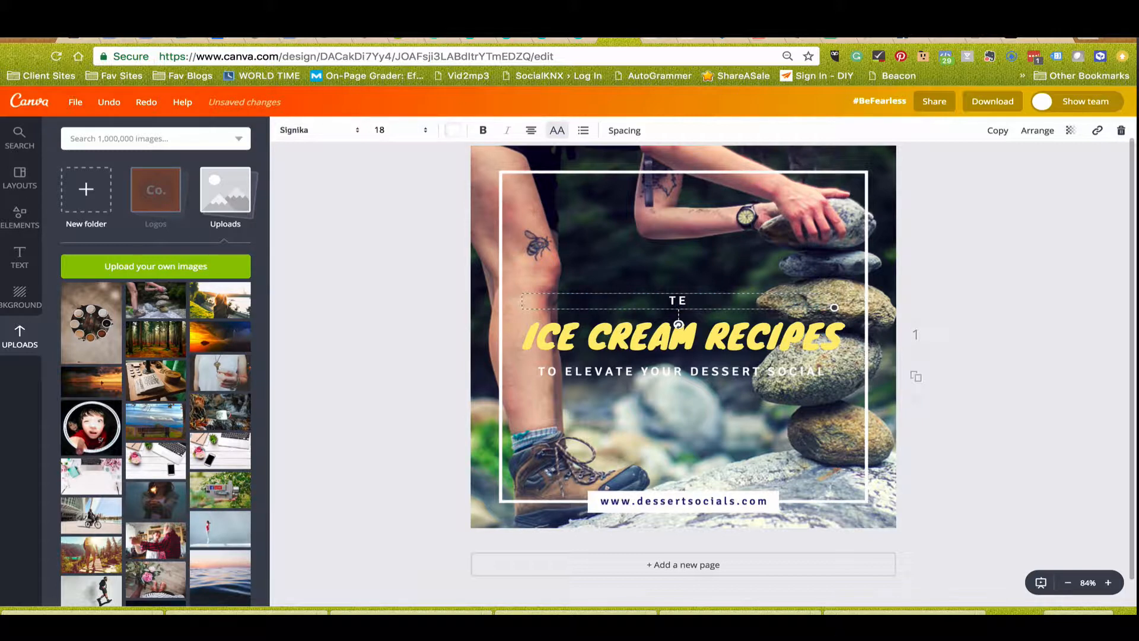
pyautogui.write('XT')
pyautogui.click(752, 345)
pyautogui.moveTo(525, 330); pyautogui.dragTo(849, 321)
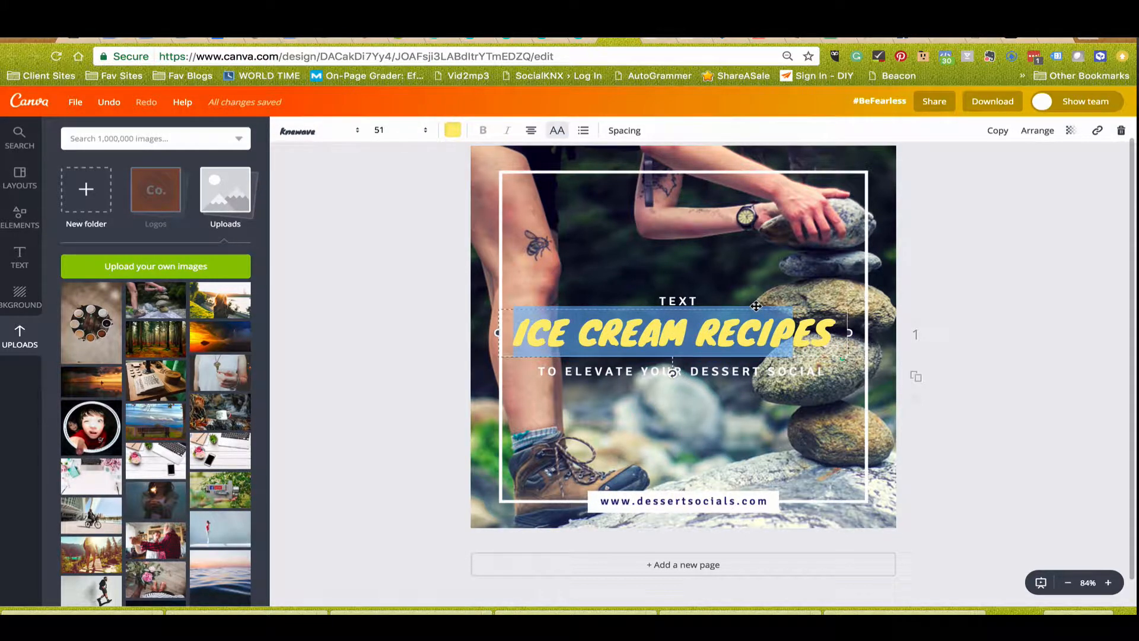
pyautogui.press('super+z')
# Replace the yellow ICE CREAM RECIPES heading with #BALANCE.
pyautogui.click(534, 328)
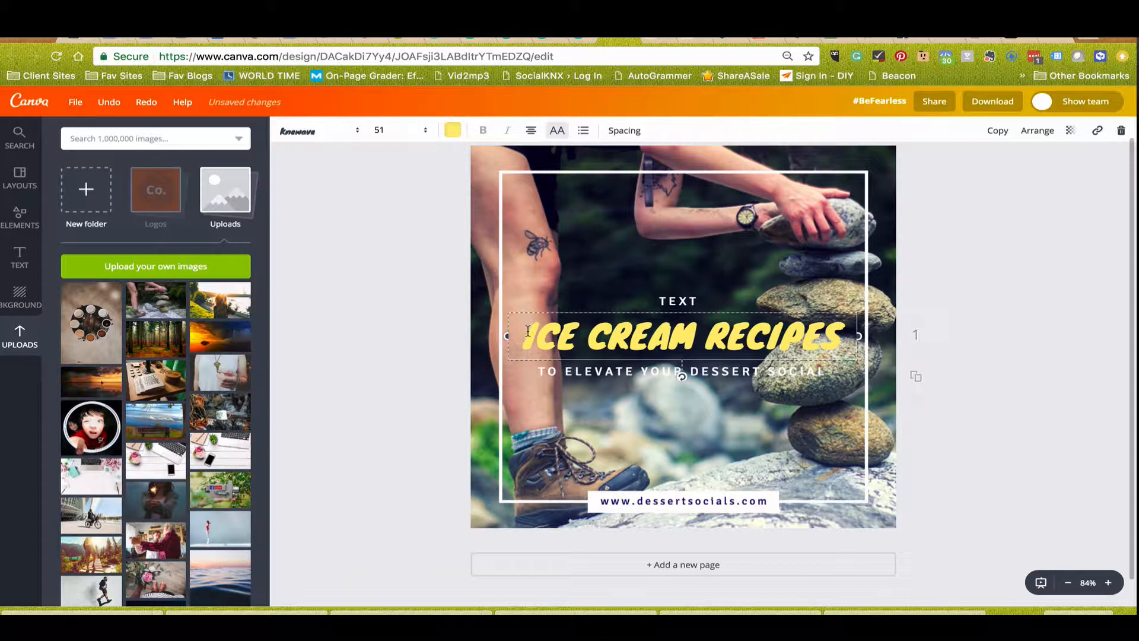
pyautogui.moveTo(523, 336); pyautogui.dragTo(843, 353)
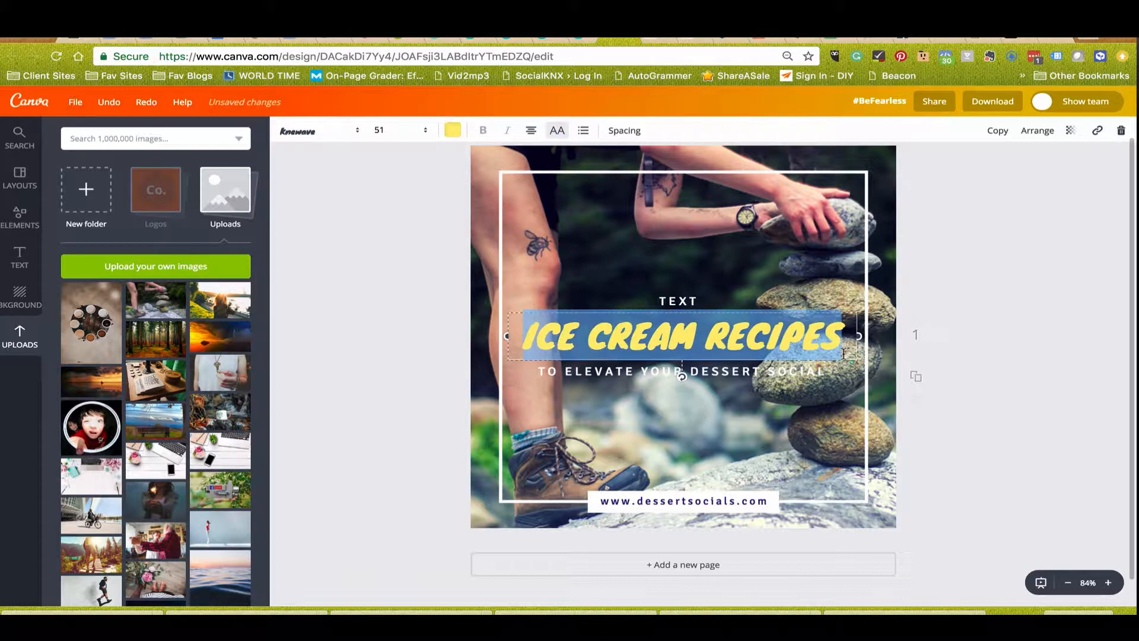
pyautogui.write('#BA')
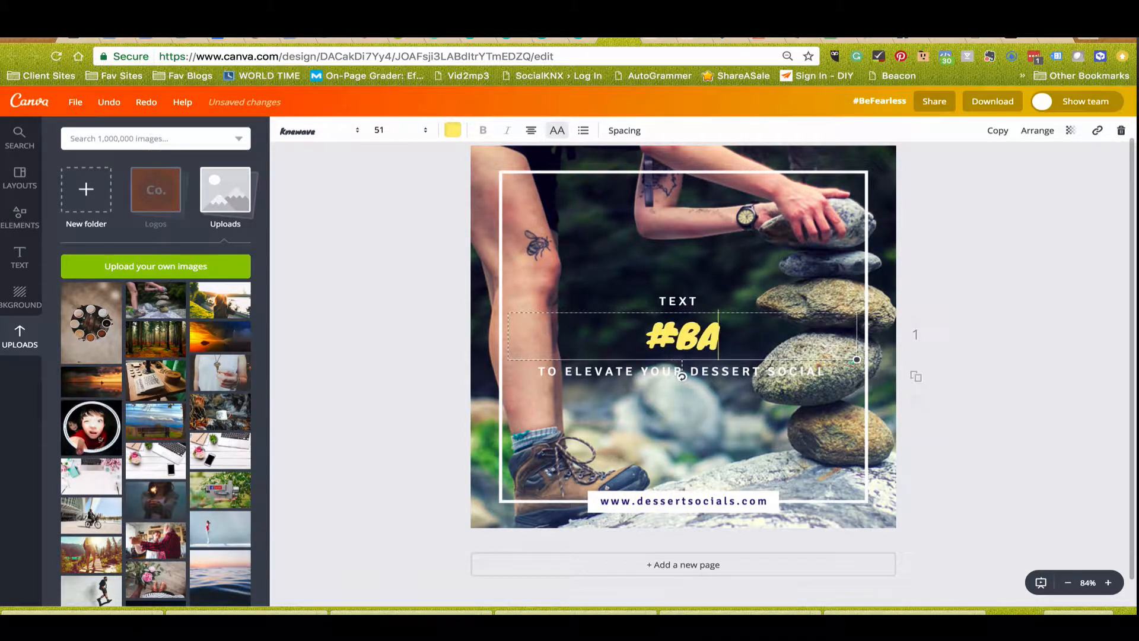
pyautogui.write('LANCE')
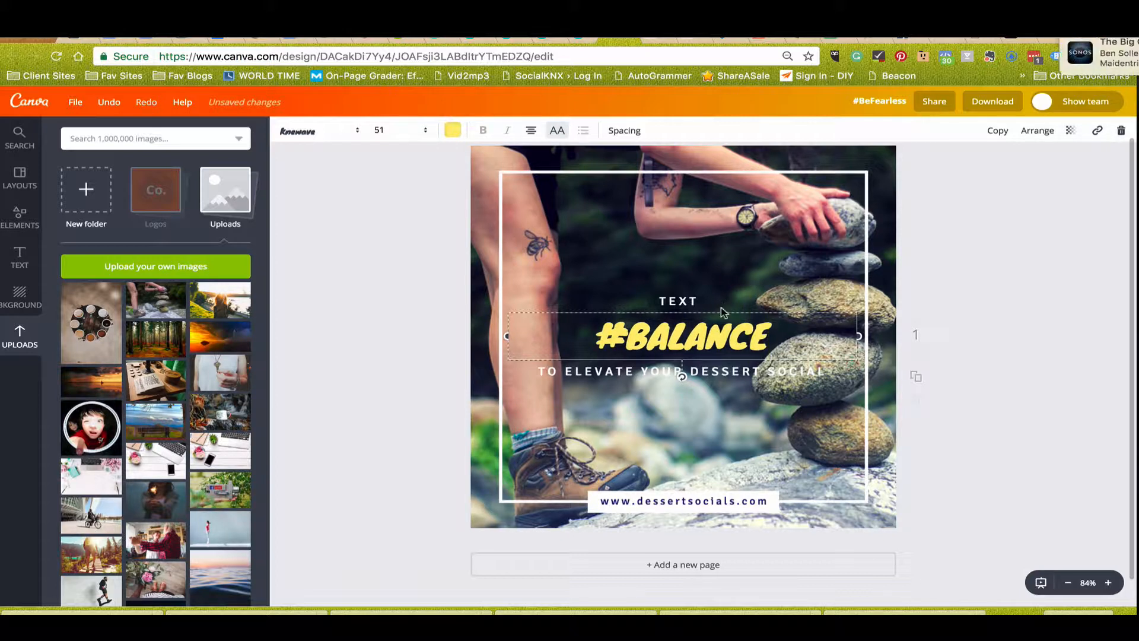
# Set the font of the whole #BALANCE heading to the brand font Hello Beautiful.
pyautogui.click(704, 310)
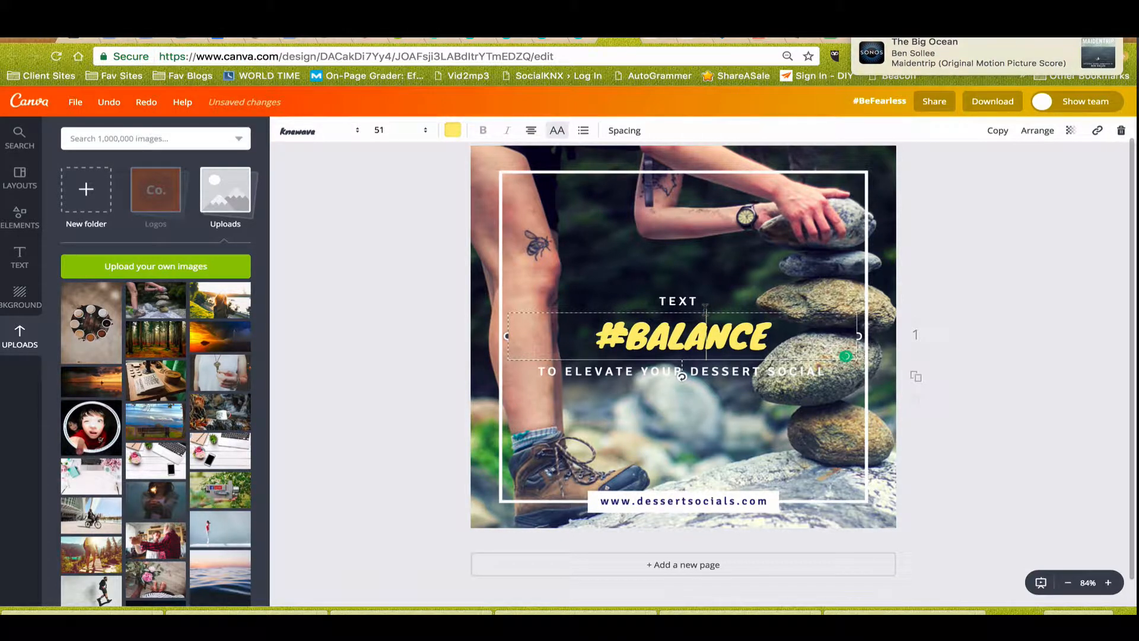
pyautogui.moveTo(594, 340); pyautogui.dragTo(793, 340)
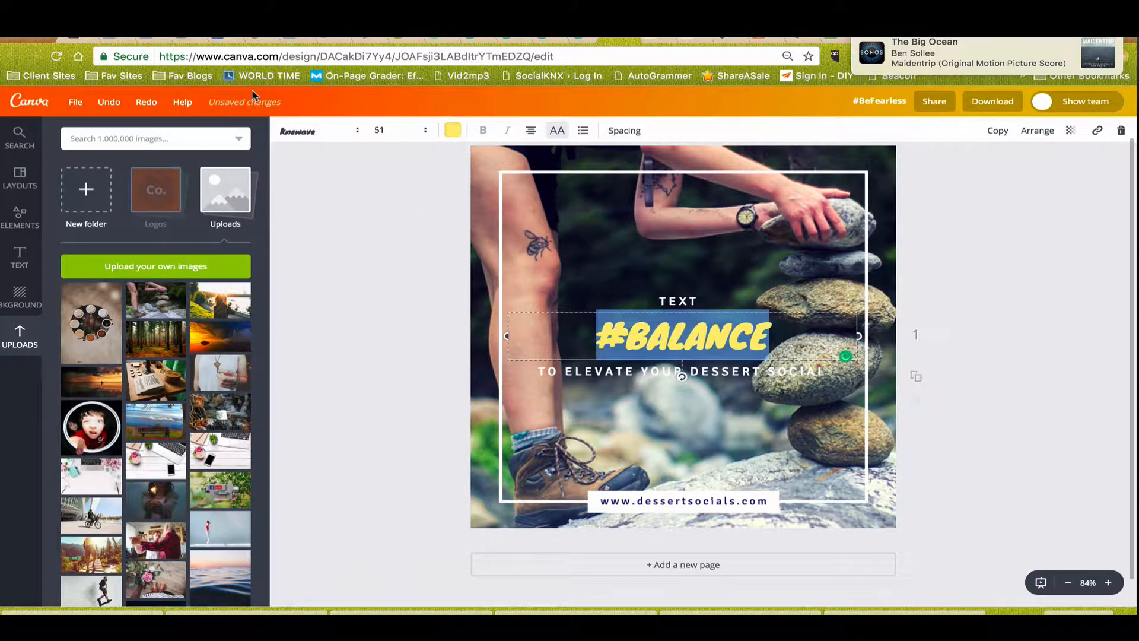
pyautogui.click(301, 134)
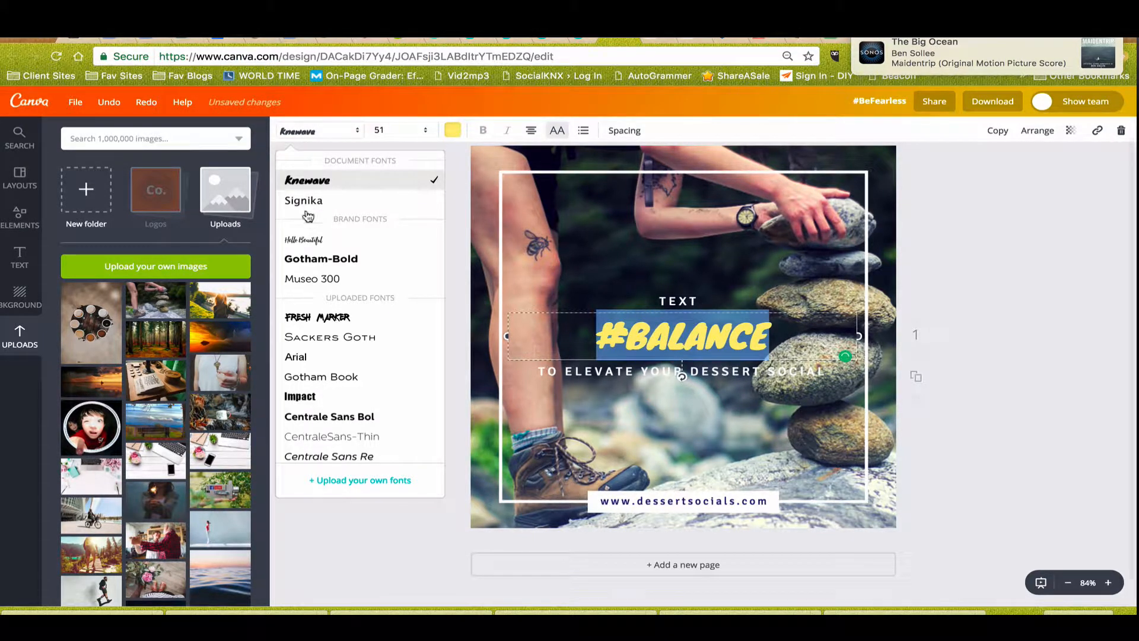
pyautogui.click(305, 242)
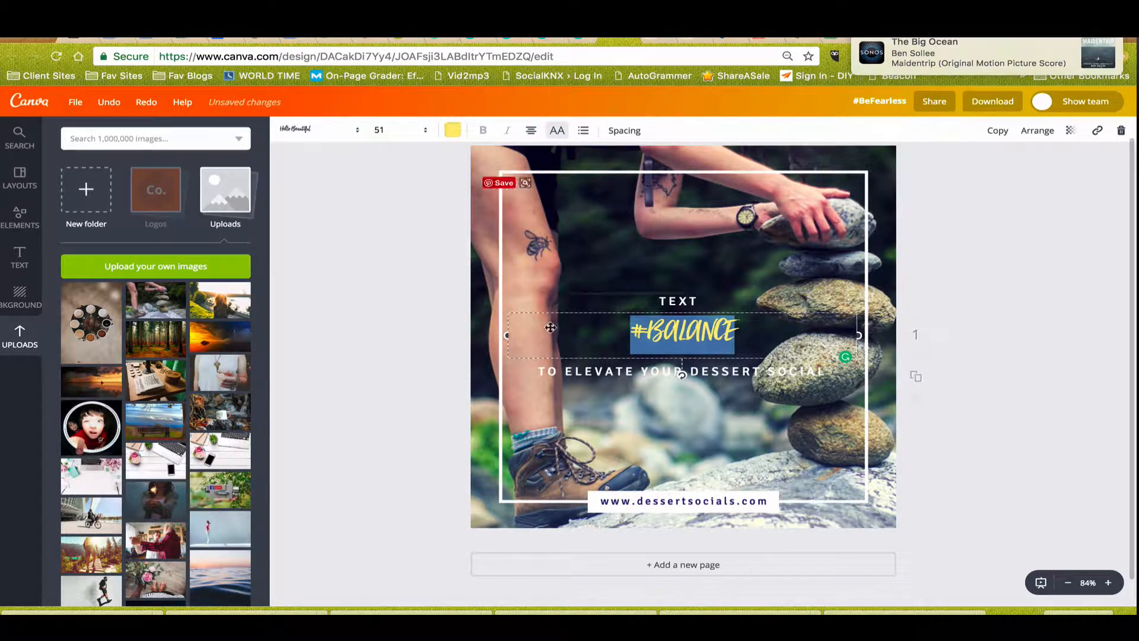
# Set the font of the TEXT line above the #BALANCE heading to Gotham Book.
pyautogui.click(309, 132)
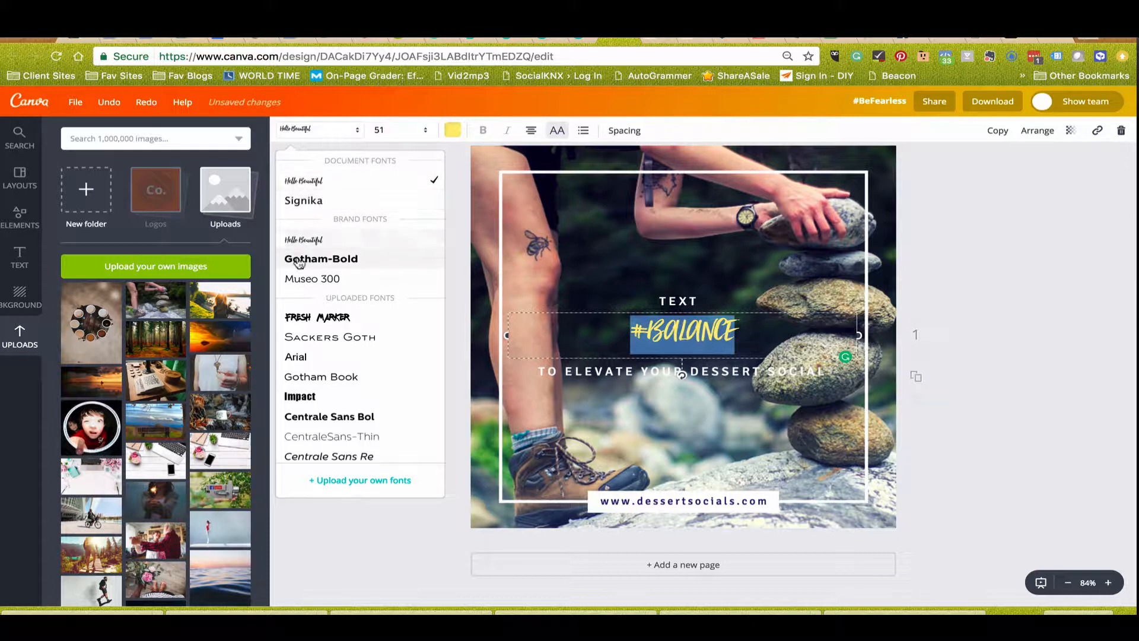
pyautogui.click(679, 300)
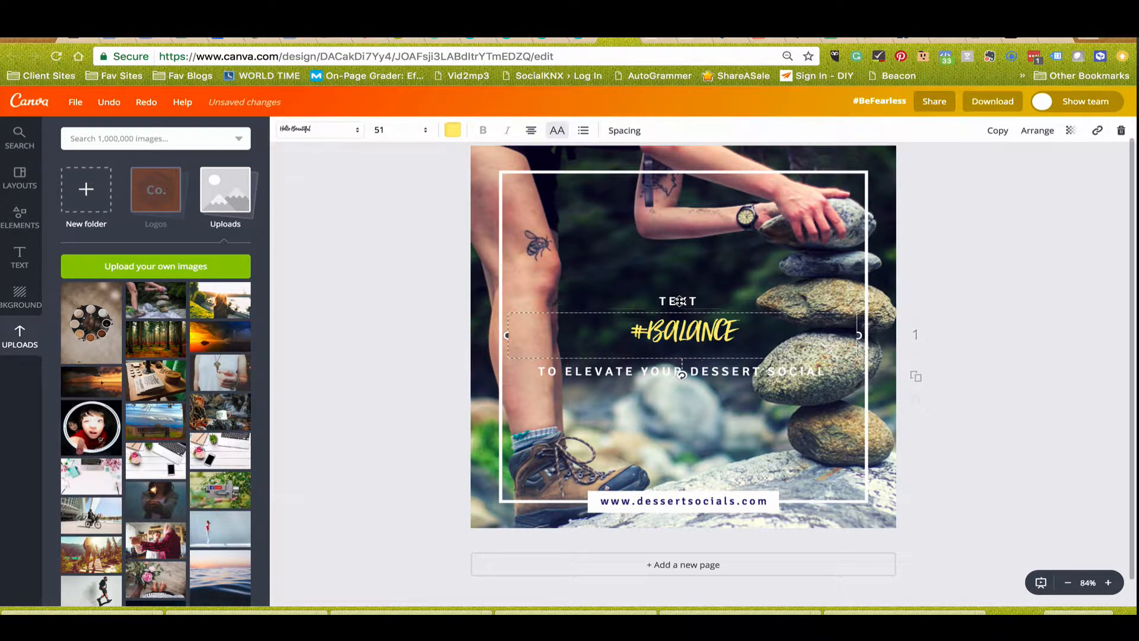
pyautogui.click(677, 298)
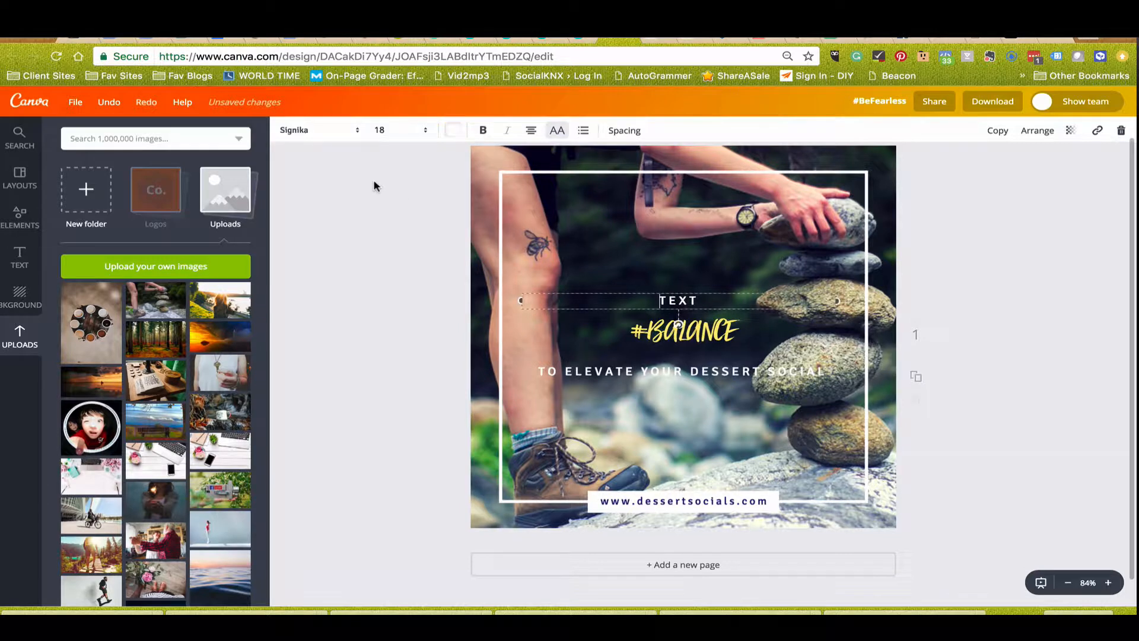
pyautogui.click(303, 133)
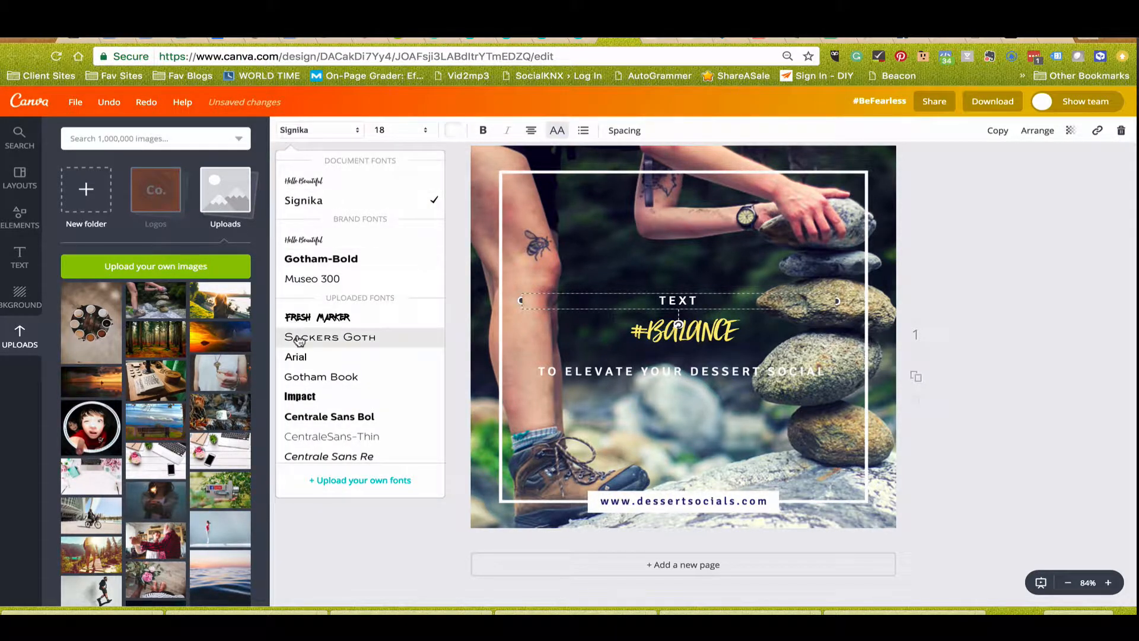
pyautogui.click(297, 376)
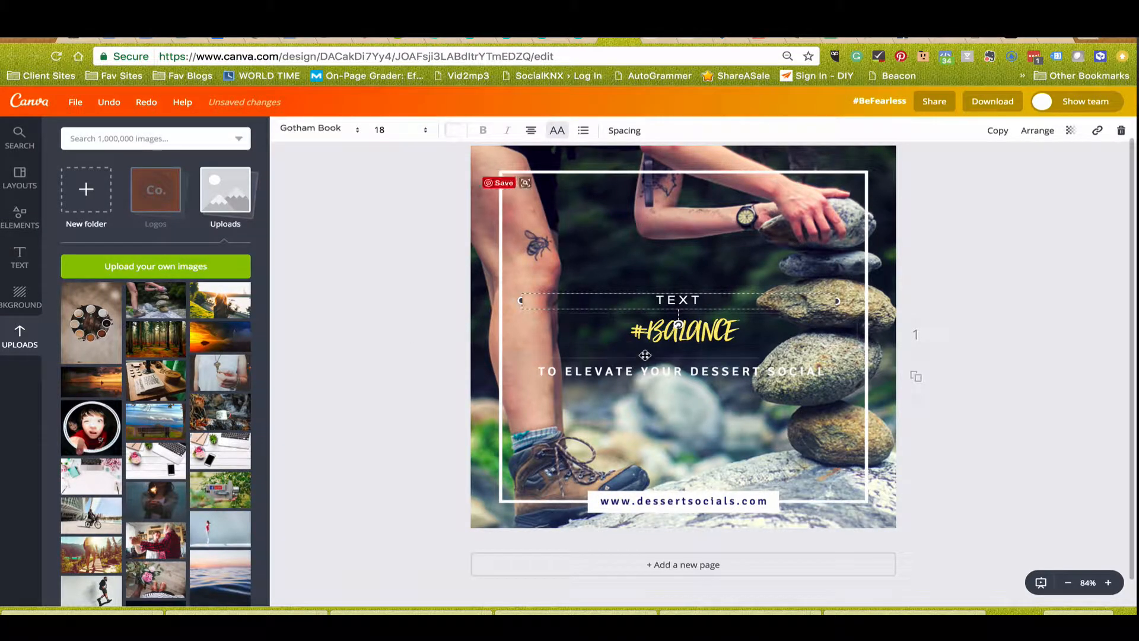
# Set the TO ELEVATE YOUR DESSERT SOCIAL line to Gotham Book and nudge it slightly down.
pyautogui.click(597, 362)
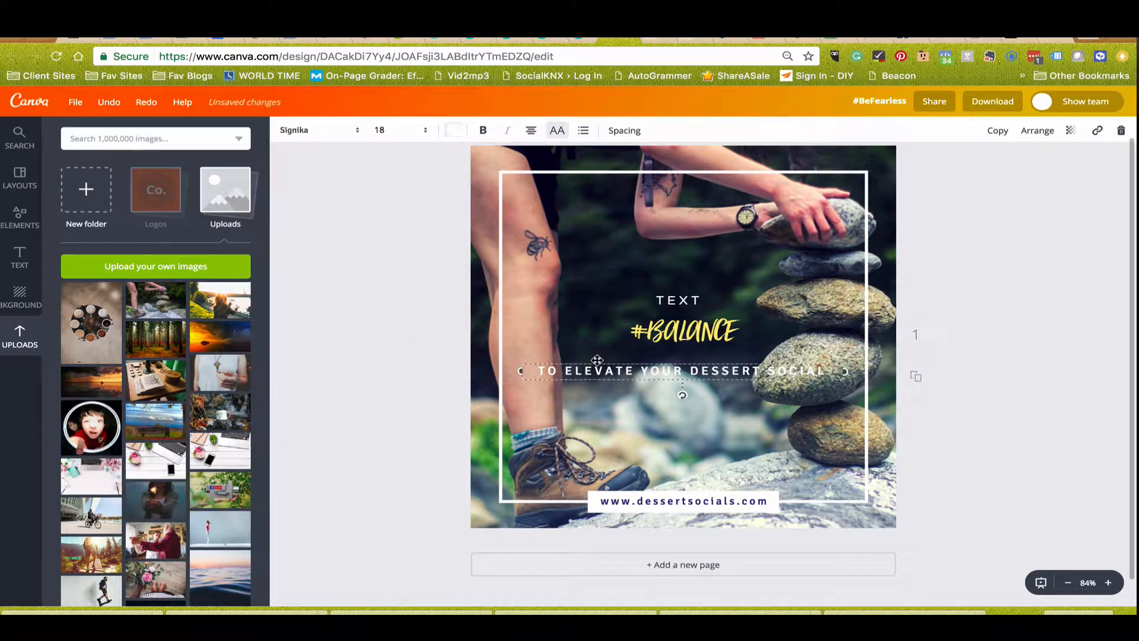
pyautogui.click(289, 132)
pyautogui.click(302, 187)
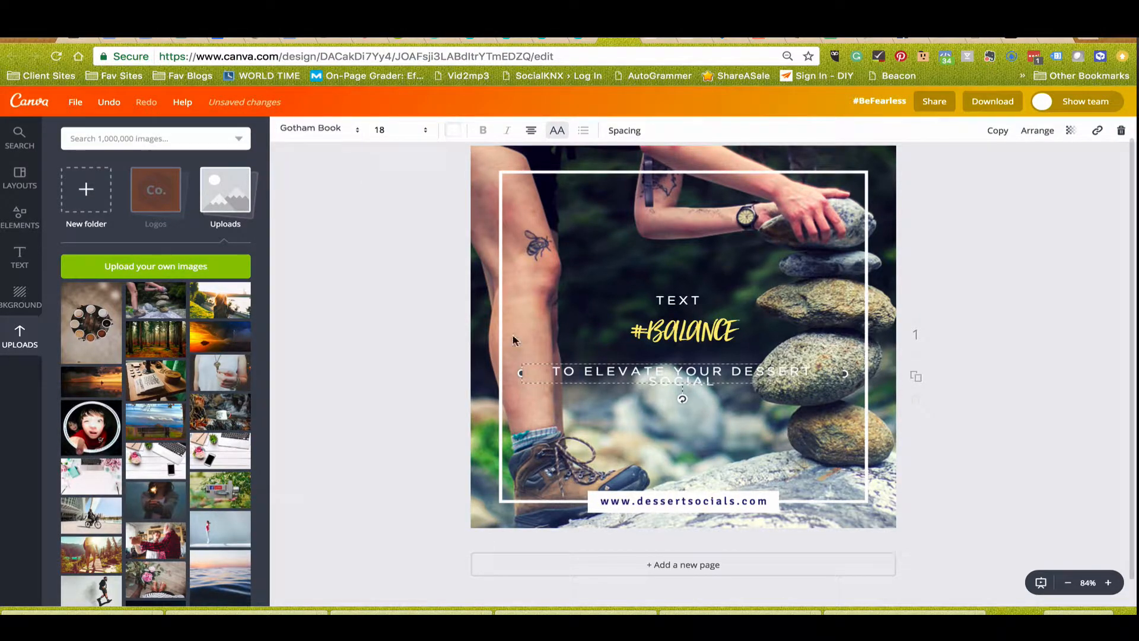
pyautogui.moveTo(555, 364)
pyautogui.mouseDown()
pyautogui.moveTo(668, 376)
pyautogui.moveTo(531, 364)
pyautogui.moveTo(549, 369)
pyautogui.mouseUp()
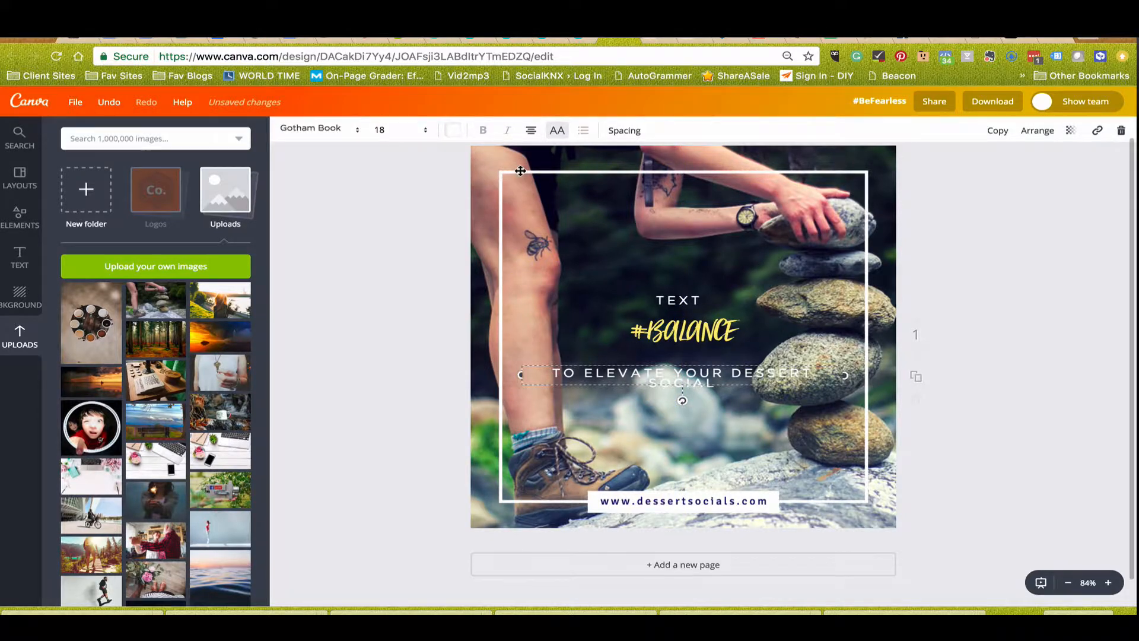
pyautogui.moveTo(522, 168)
pyautogui.mouseDown()
pyautogui.moveTo(495, 171)
pyautogui.moveTo(530, 167)
pyautogui.moveTo(506, 165)
pyautogui.moveTo(520, 170)
pyautogui.mouseUp()
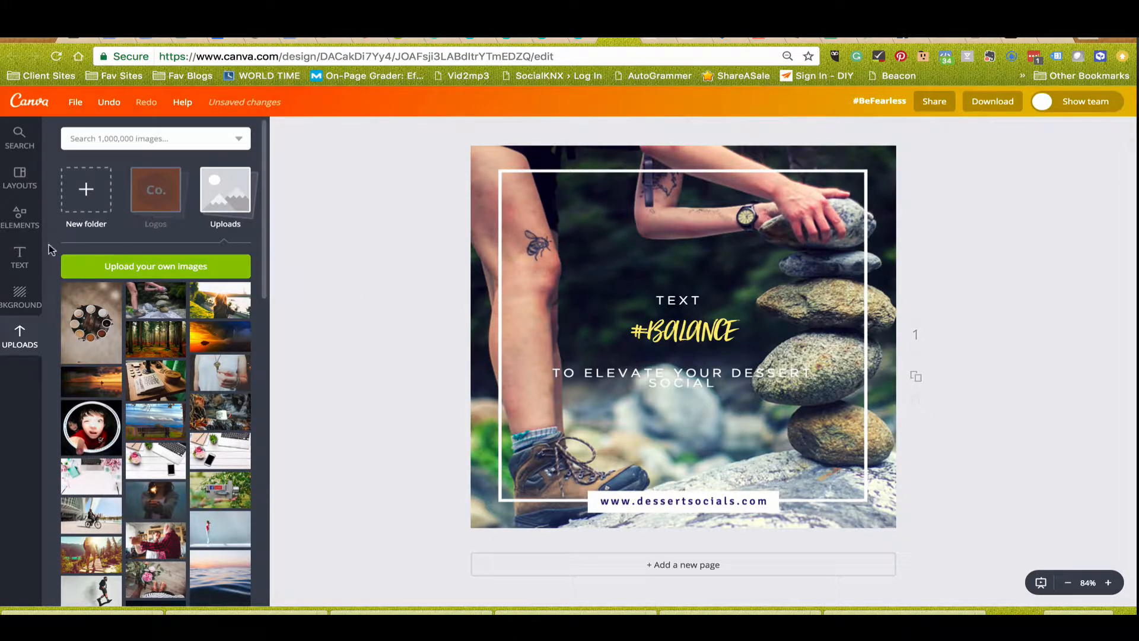
# Use Magic Resize to create a copy of the design in the Twitter Post format only.
pyautogui.click(17, 173)
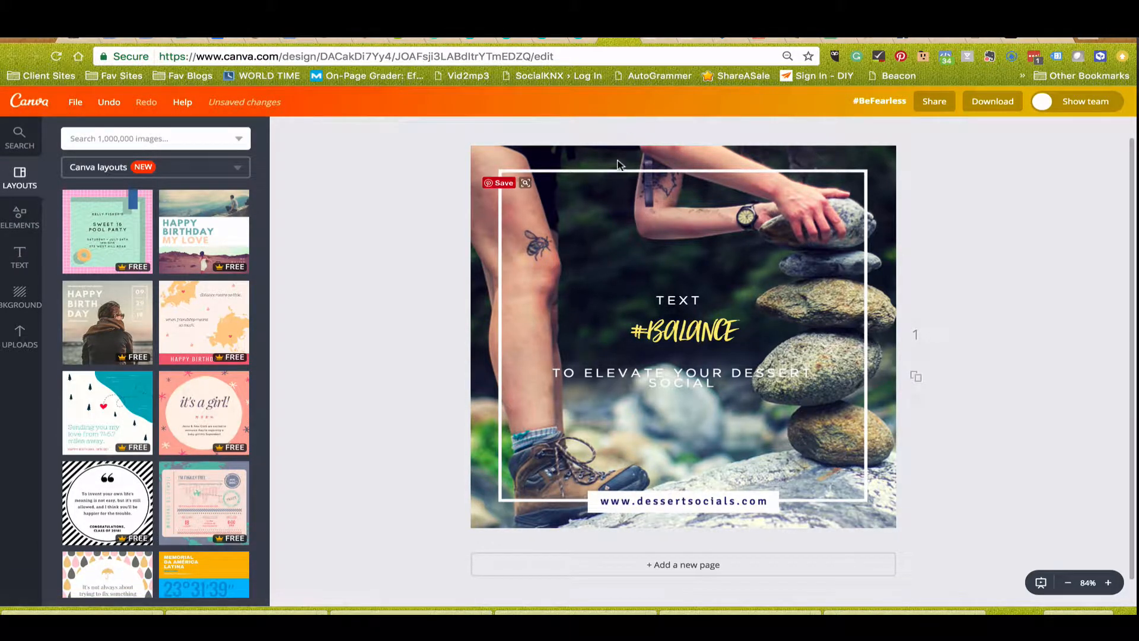
pyautogui.click(76, 104)
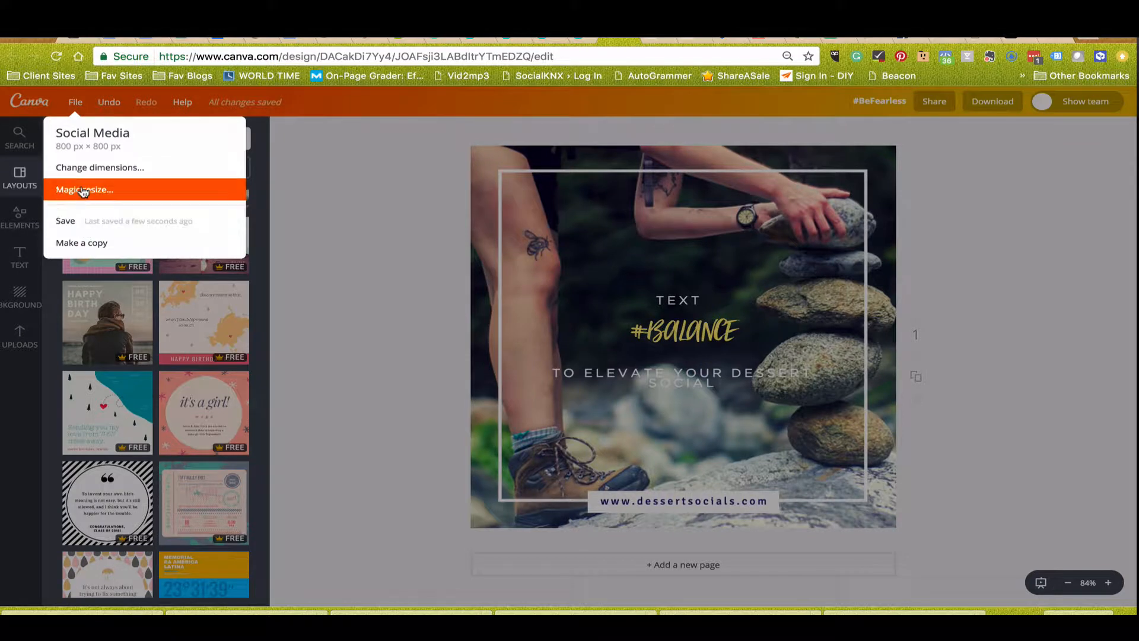
pyautogui.click(141, 191)
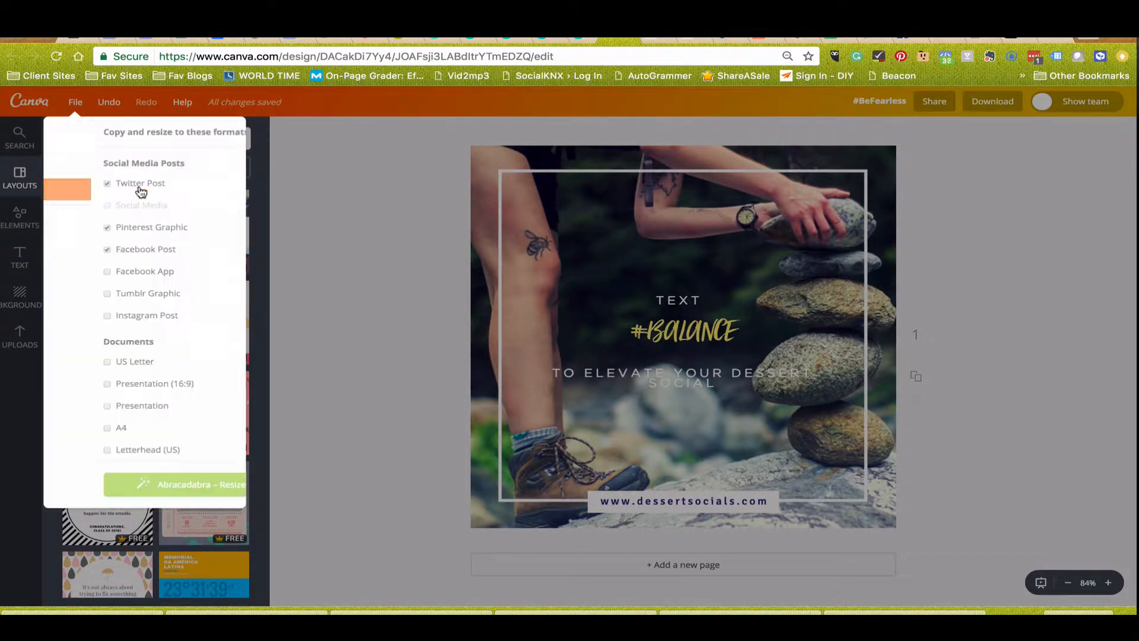
pyautogui.click(61, 229)
pyautogui.click(60, 228)
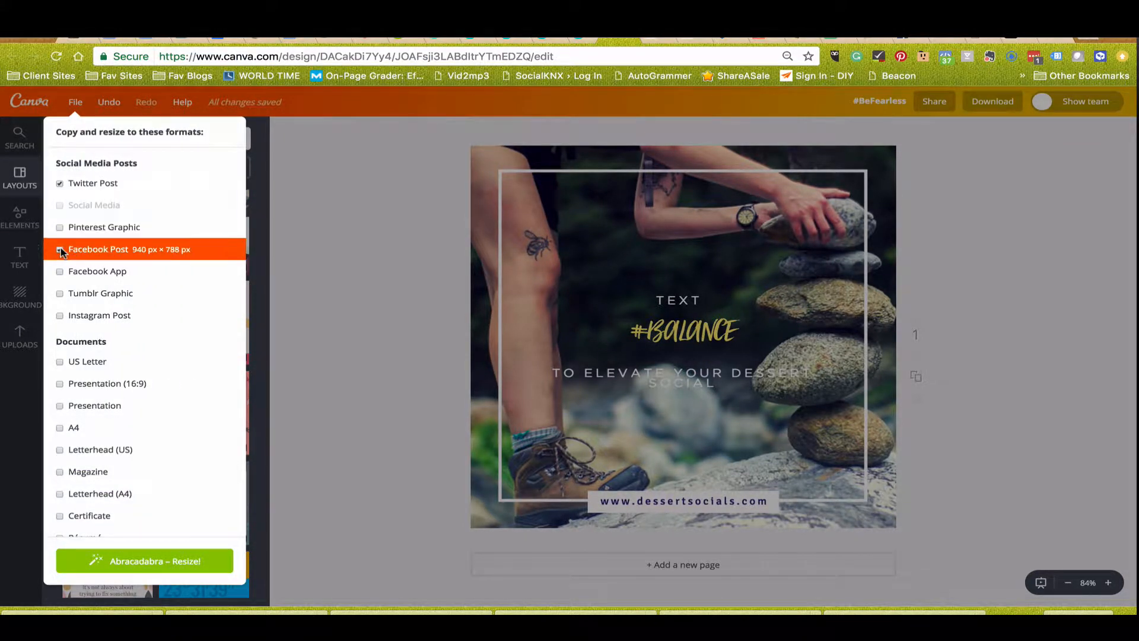
pyautogui.click(92, 185)
pyautogui.click(91, 185)
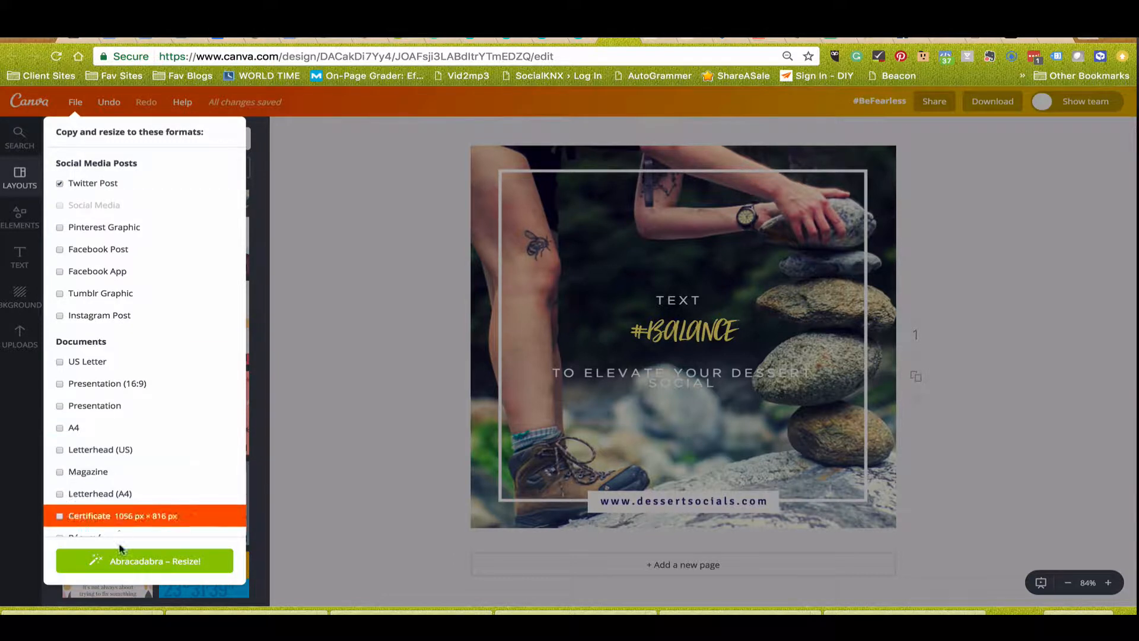
pyautogui.click(116, 567)
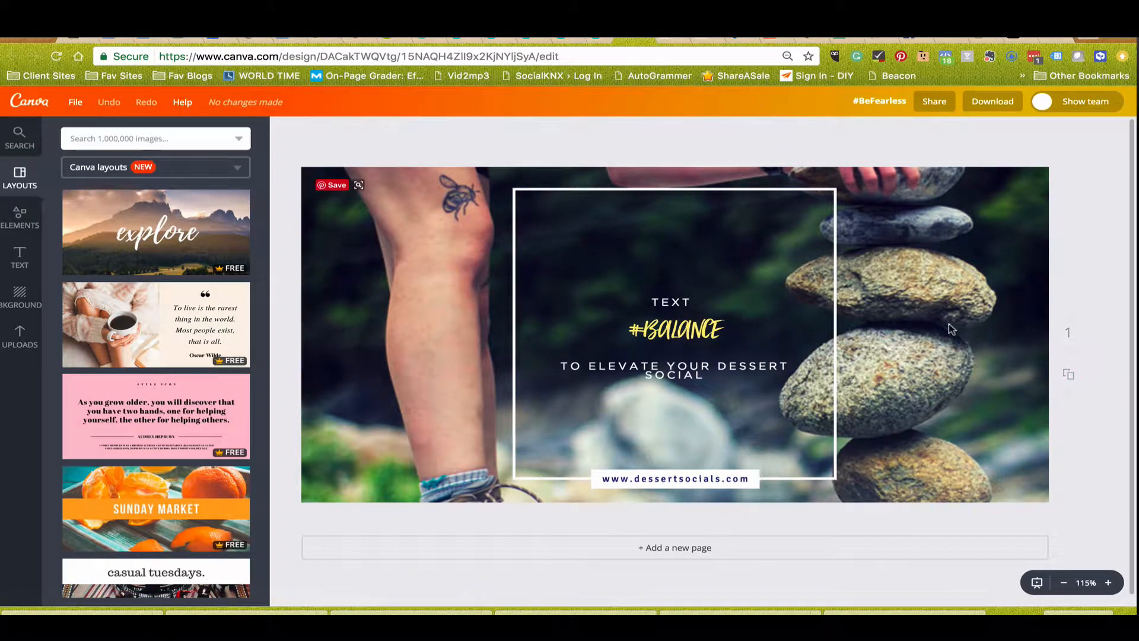
# Widen the white frame on both sides so it reaches almost to the left and right edges of the photo.
pyautogui.click(512, 264)
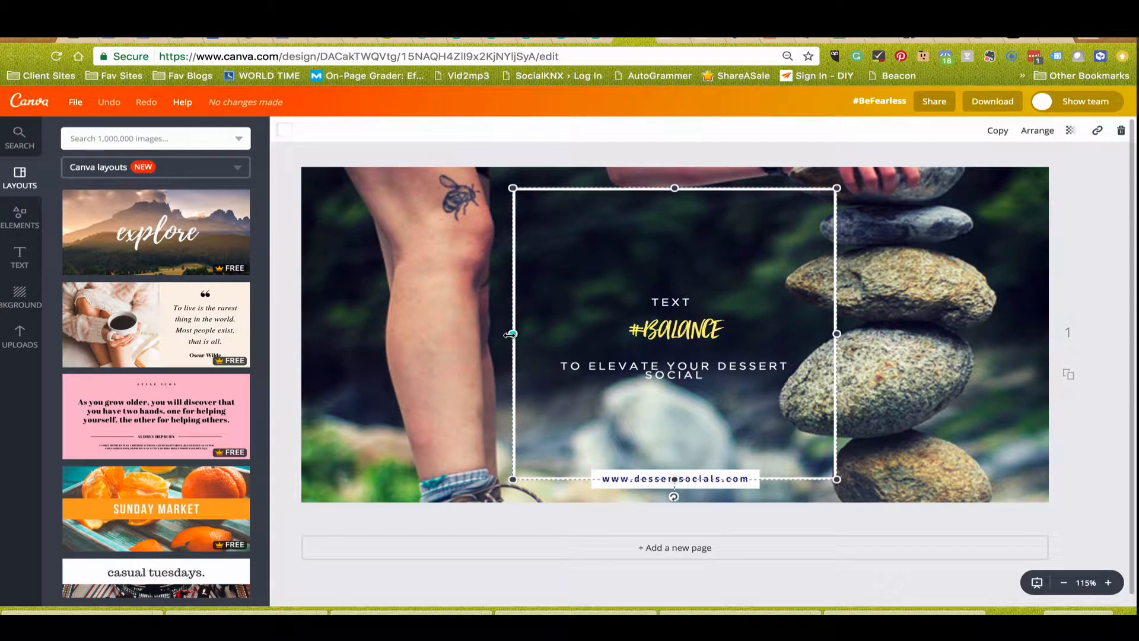
pyautogui.moveTo(511, 334); pyautogui.dragTo(334, 325)
pyautogui.moveTo(837, 333); pyautogui.dragTo(845, 334)
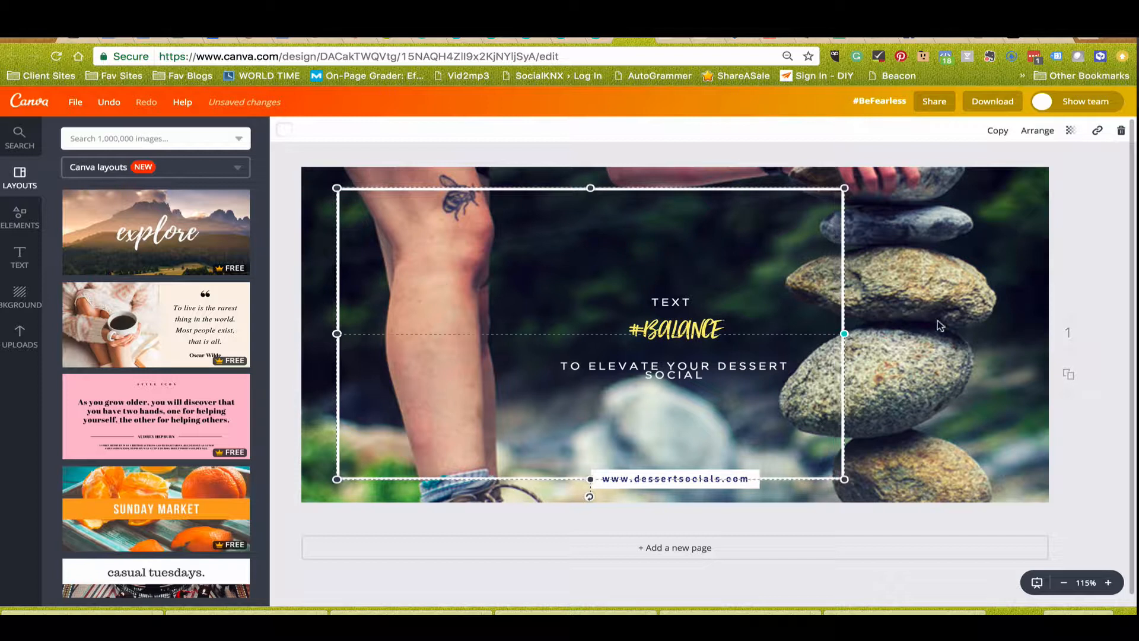
pyautogui.moveTo(940, 325); pyautogui.dragTo(1015, 321)
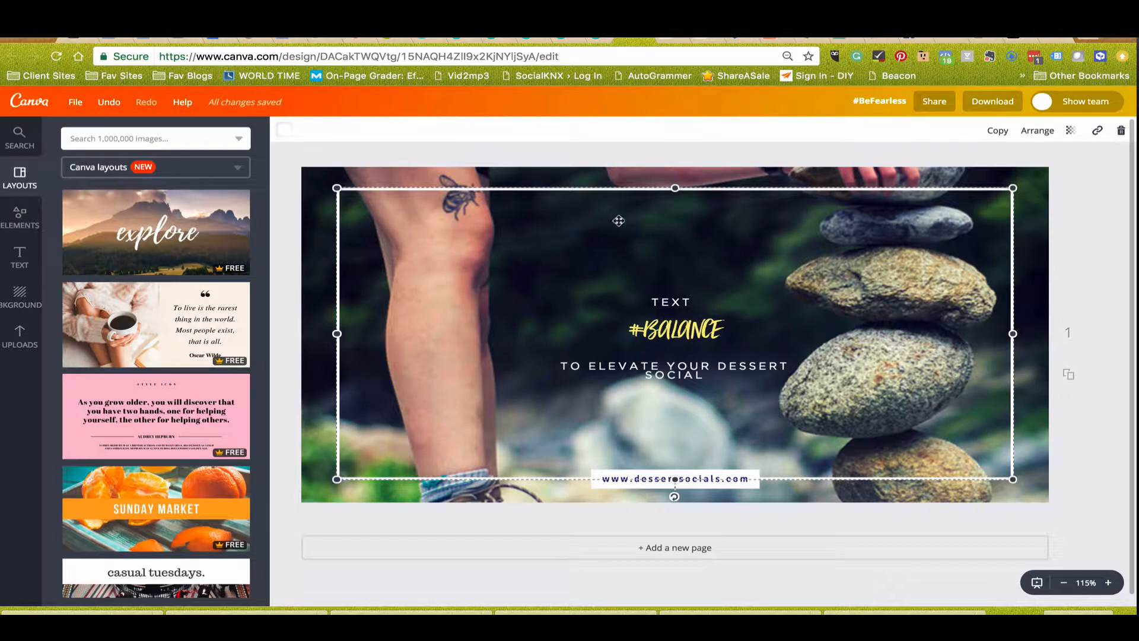
# Move the TEXT line, the #BALANCE heading and the TO ELEVATE YOUR DESSERT SOCIAL line up into a tight stack in the frame's upper half.
pyautogui.click(658, 304)
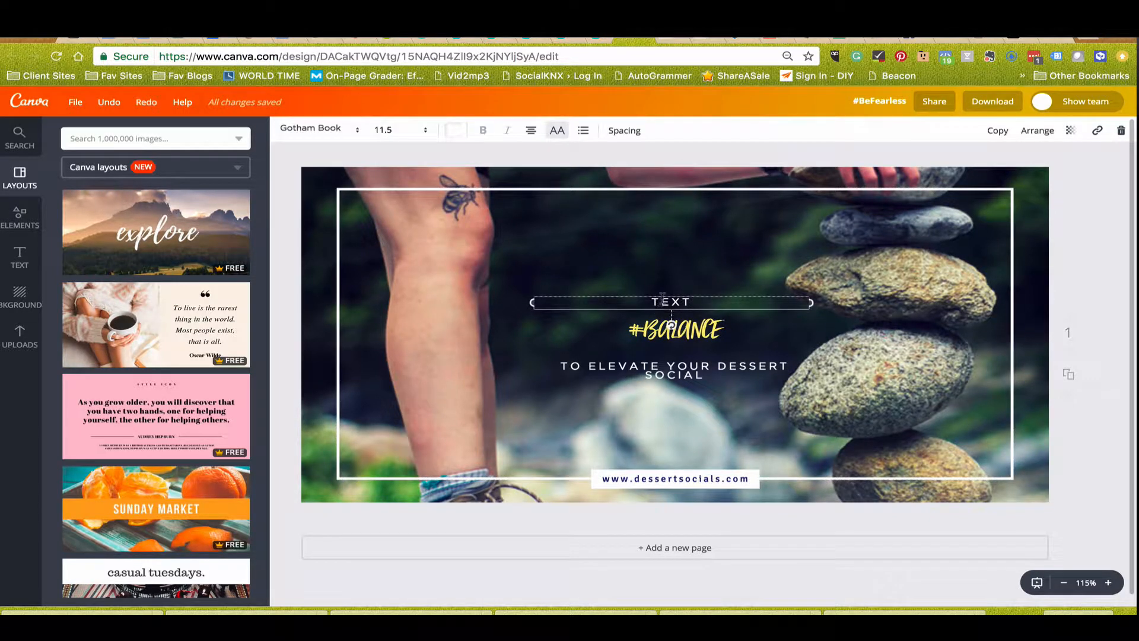
pyautogui.moveTo(666, 296); pyautogui.dragTo(664, 252)
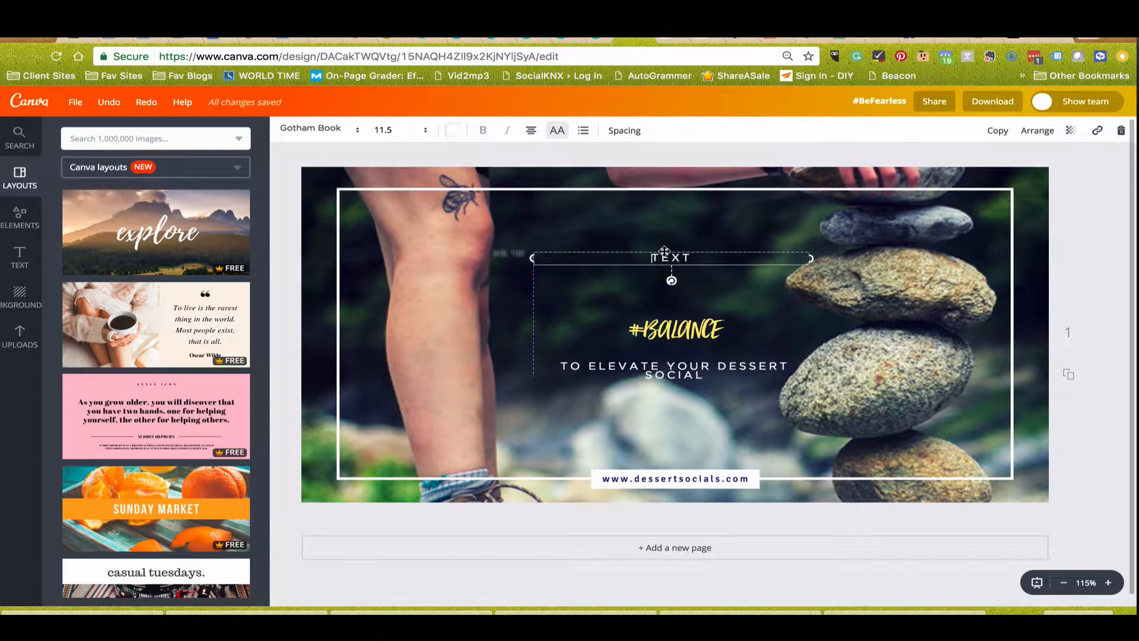
pyautogui.moveTo(655, 330); pyautogui.dragTo(654, 281)
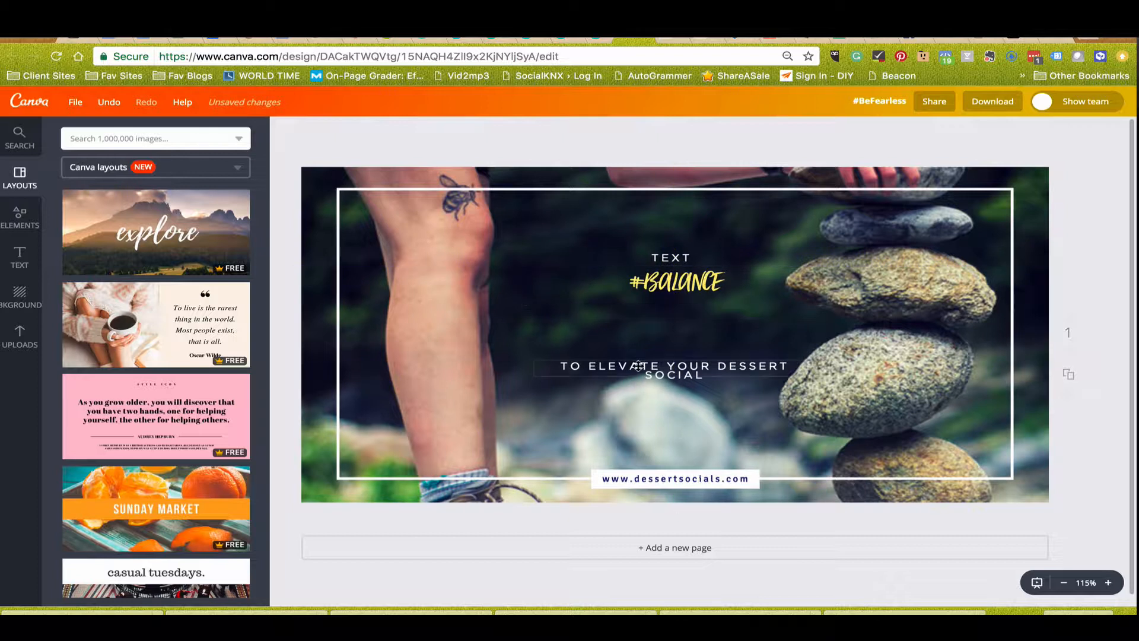
pyautogui.moveTo(638, 366); pyautogui.dragTo(638, 301)
# Replace the TO ELEVATE YOUR DESSERT SOCIAL line below the #BALANCE heading with TEXT.
pyautogui.click(570, 301)
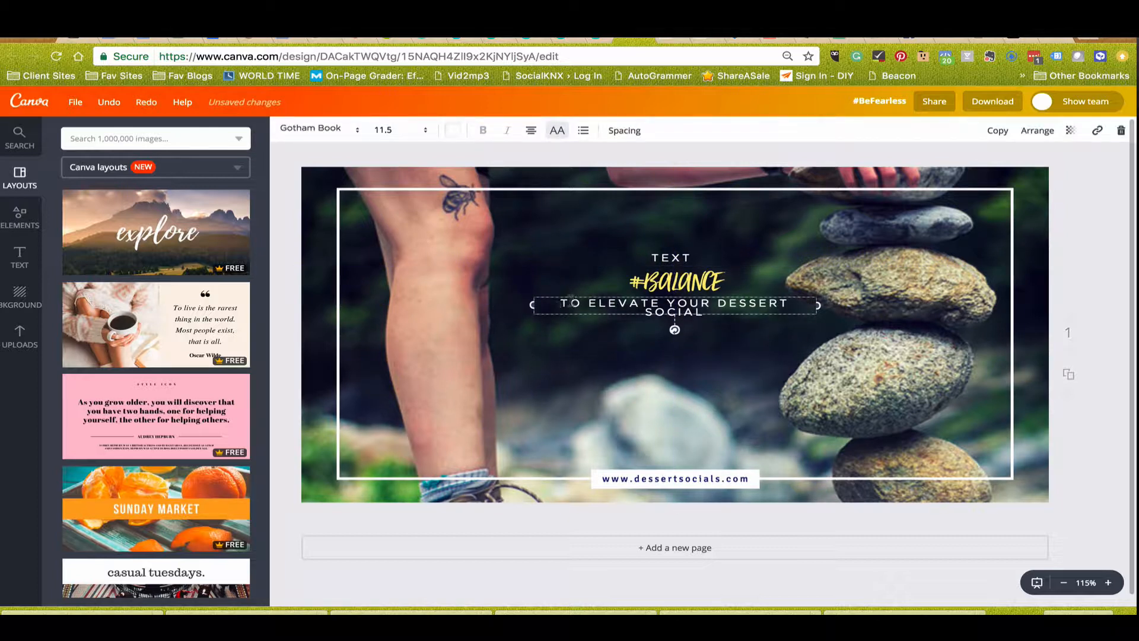
pyautogui.moveTo(560, 303); pyautogui.dragTo(694, 318)
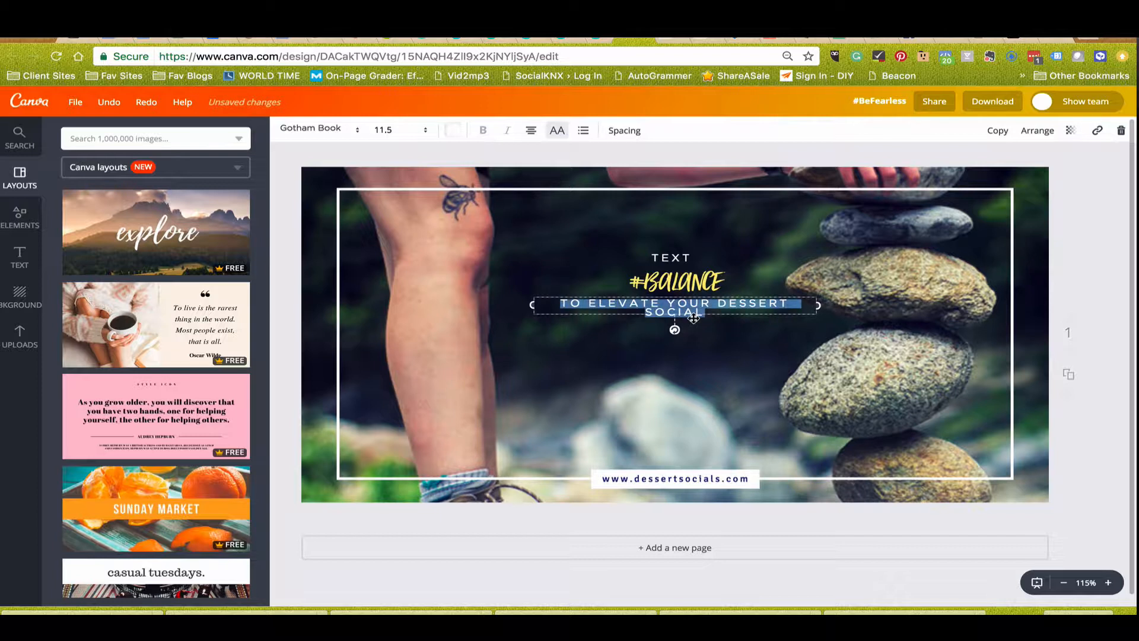
pyautogui.write('TE')
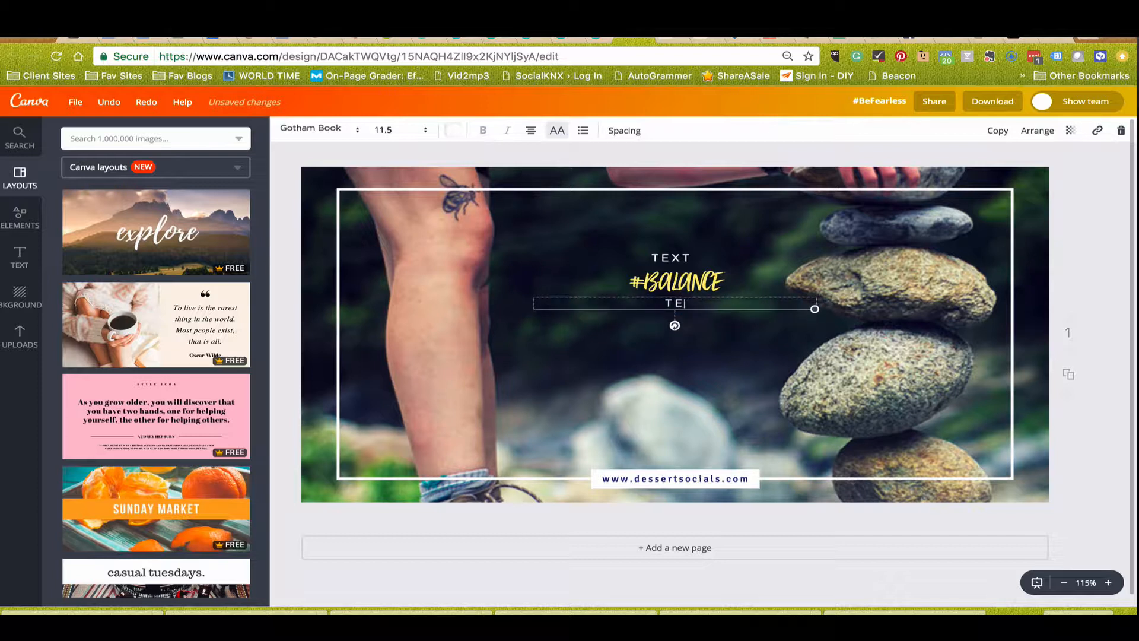
pyautogui.write('XT')
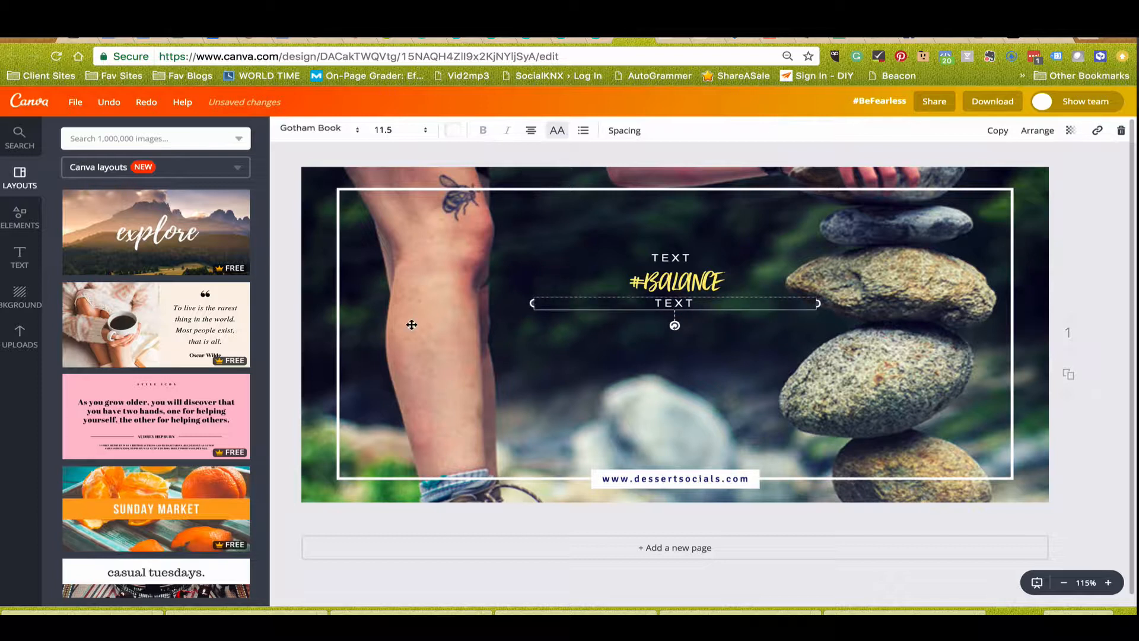
pyautogui.click(287, 321)
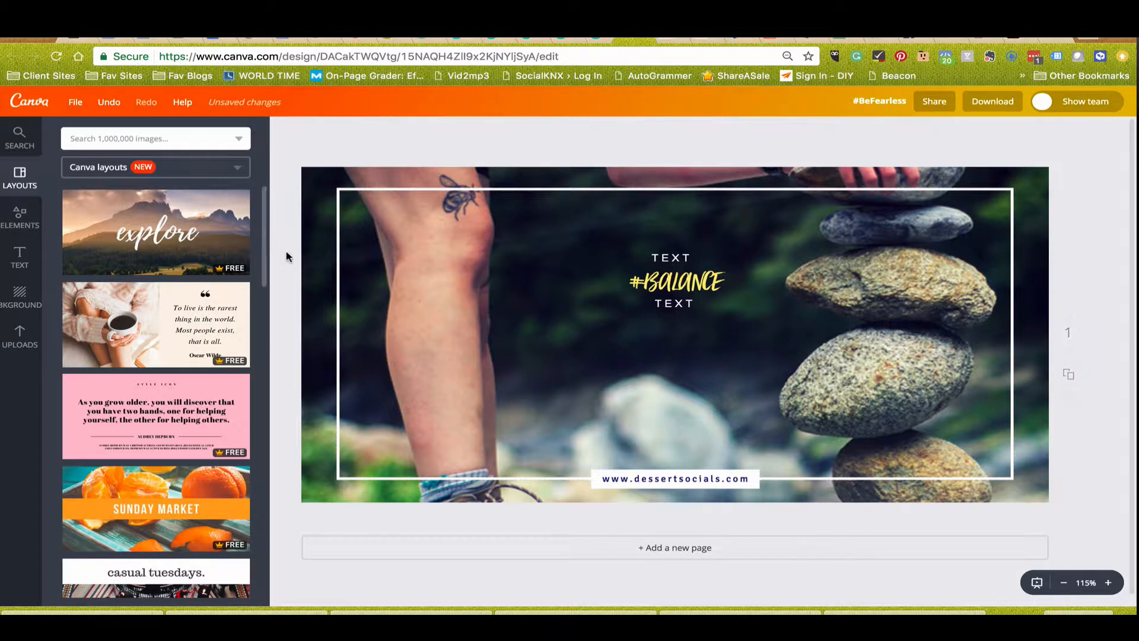
# Leave the current design for the home page and open the Stay Ahead of the Storm design.
pyautogui.click(22, 102)
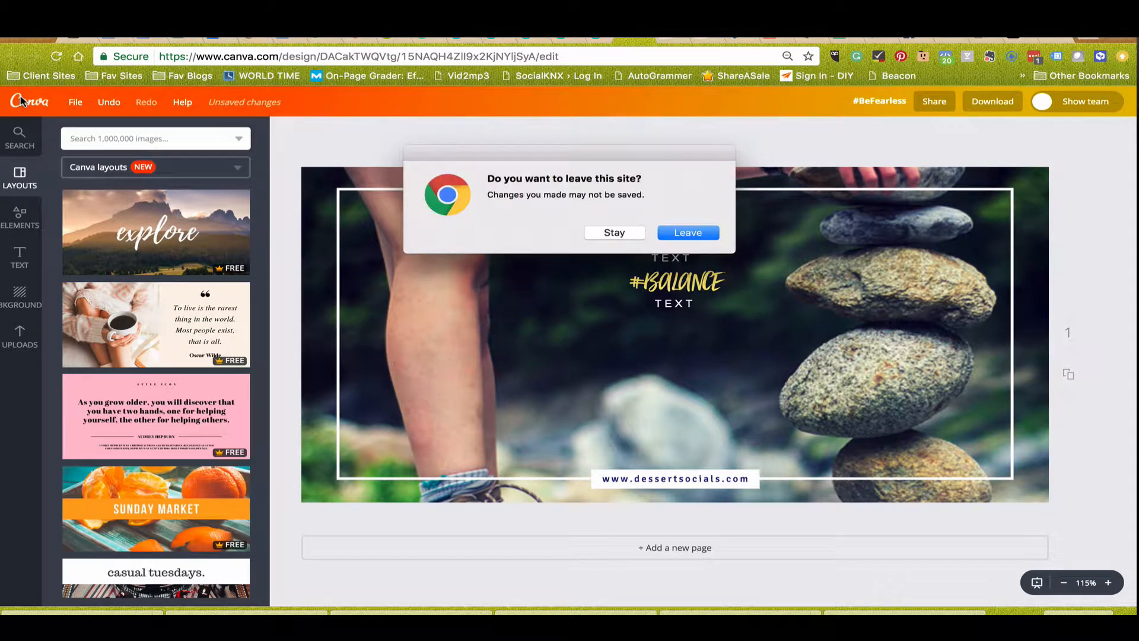
pyautogui.click(697, 234)
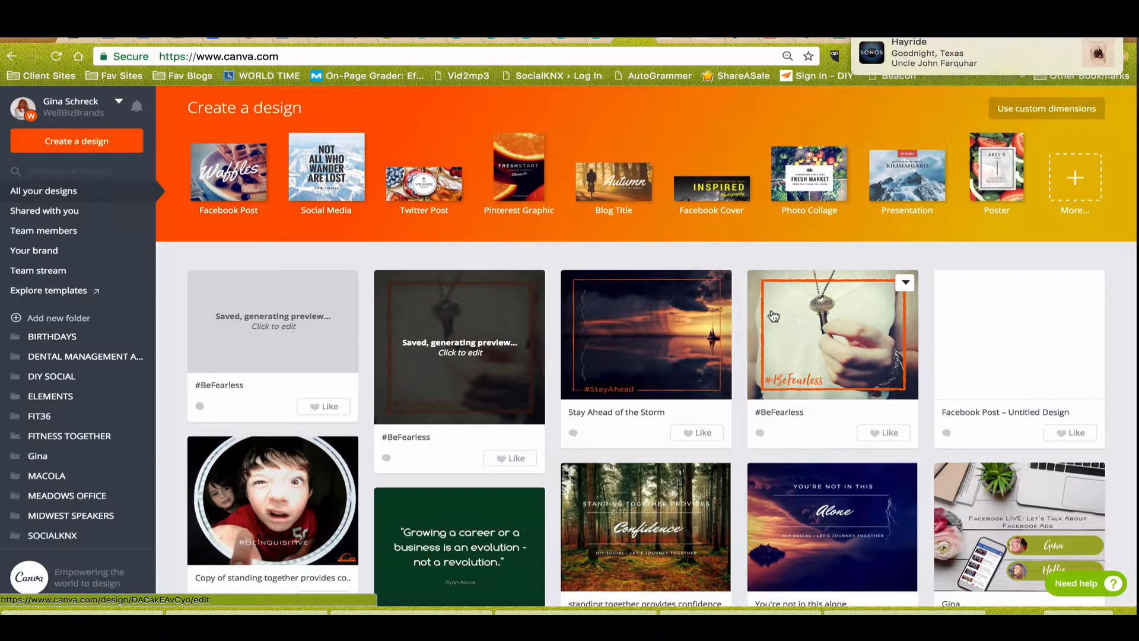
pyautogui.click(627, 317)
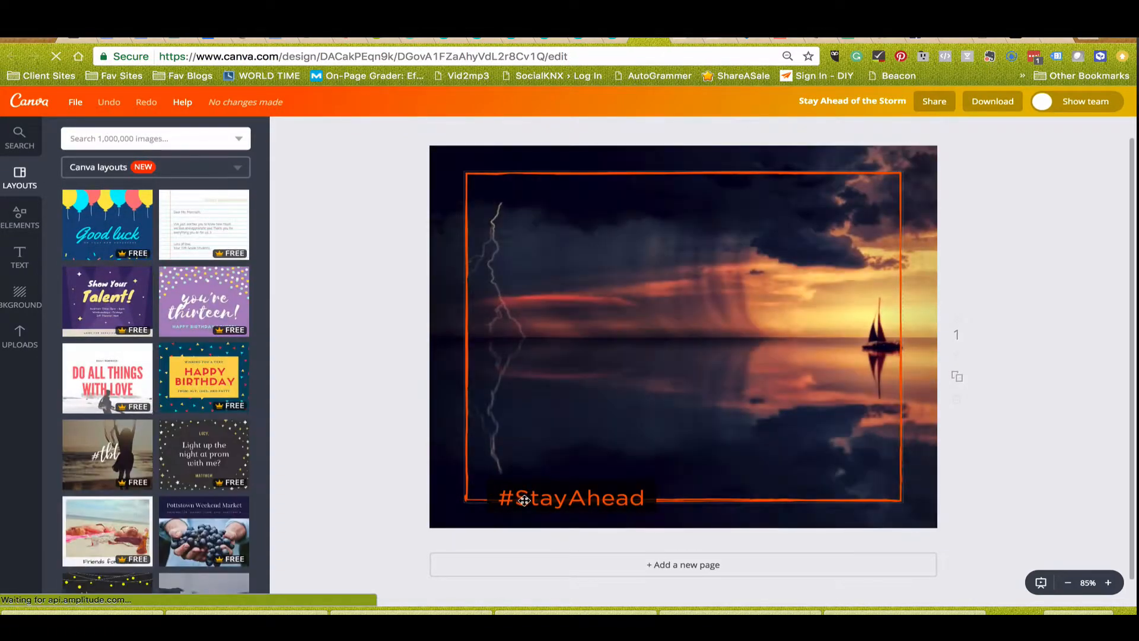
# Set the transparency of the black rectangle behind #StayAhead to 89, moving the text off the rectangle and back over it.
pyautogui.moveTo(524, 500)
pyautogui.mouseDown()
pyautogui.moveTo(517, 461)
pyautogui.moveTo(521, 491)
pyautogui.mouseUp()
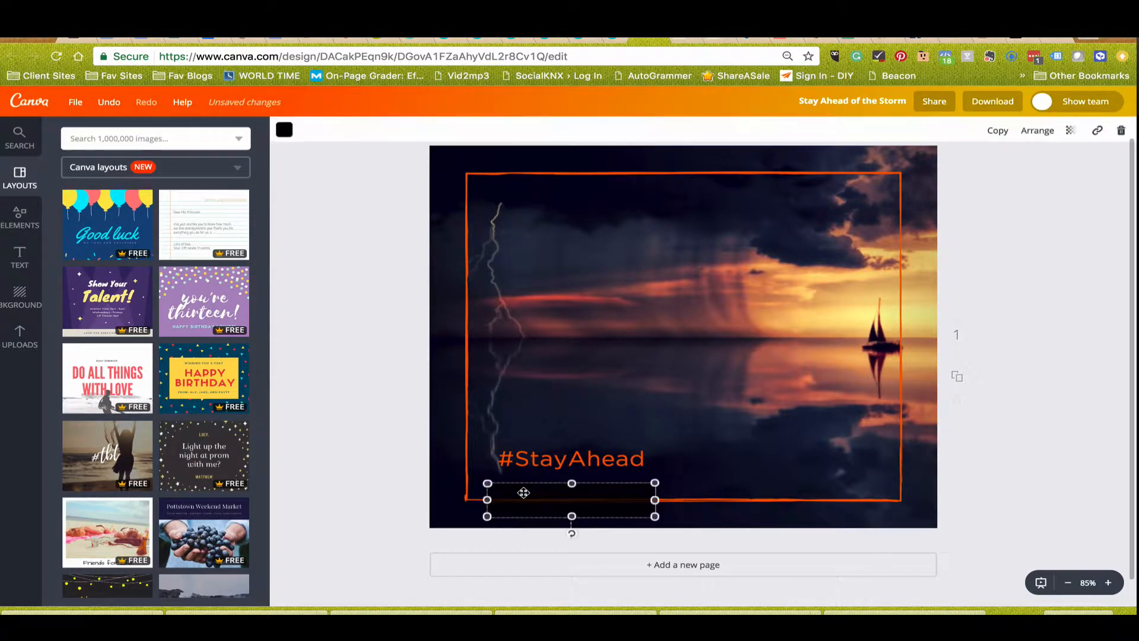
pyautogui.click(1072, 132)
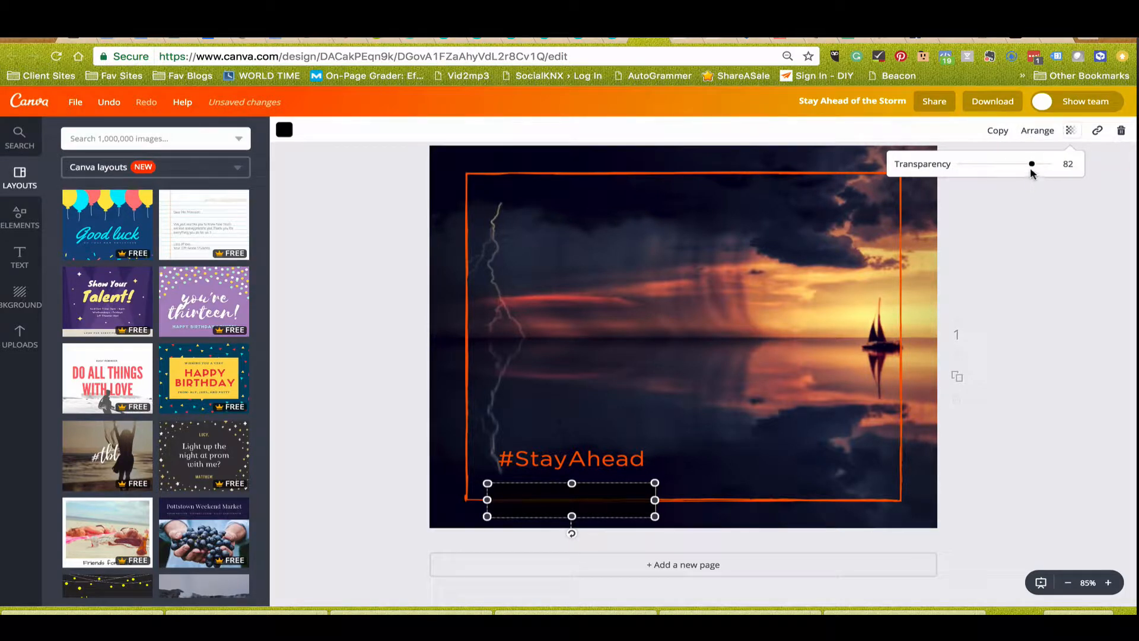
pyautogui.moveTo(1039, 170); pyautogui.dragTo(1034, 169)
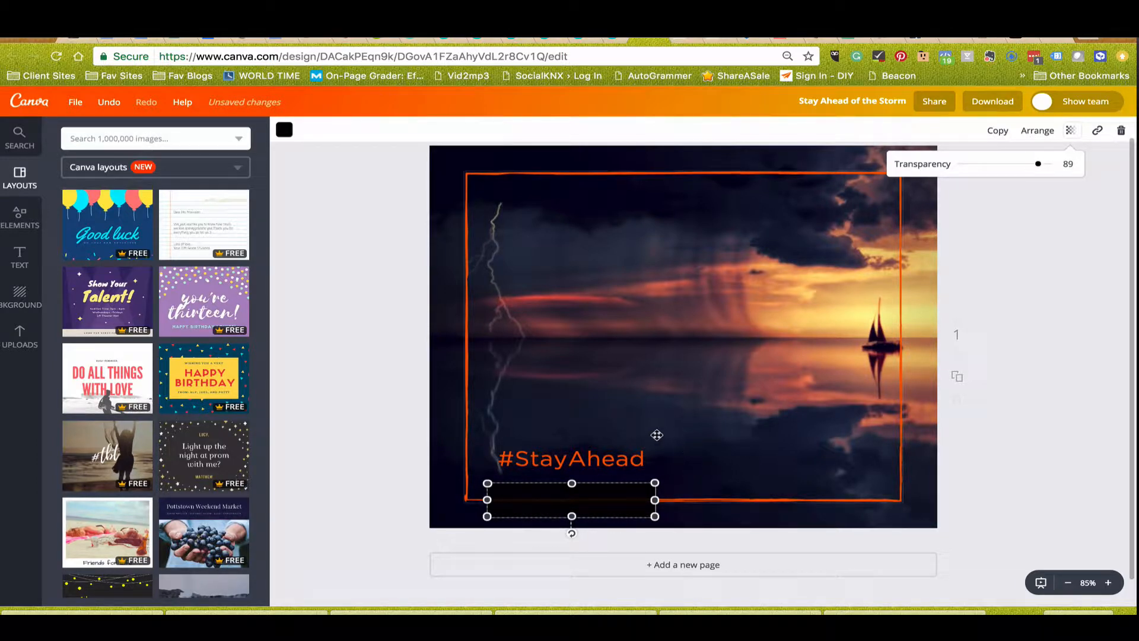
pyautogui.moveTo(588, 462); pyautogui.dragTo(571, 500)
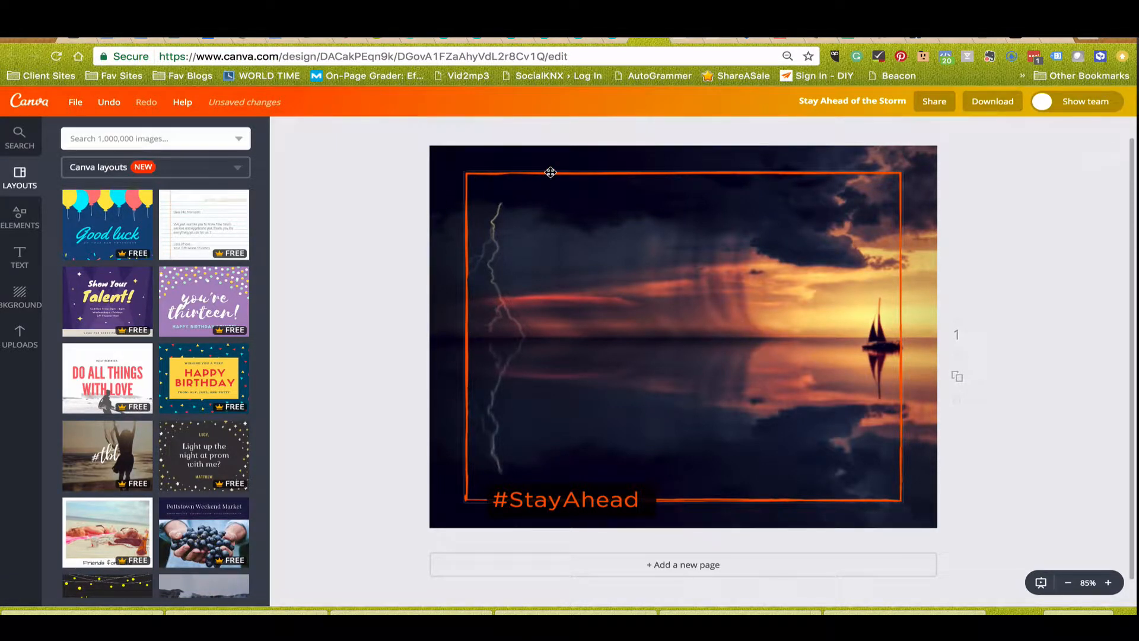
# Browse the Shapes collection in the elements library, from the plain white shapes through the outlined ones to the coloured ones.
pyautogui.click(18, 218)
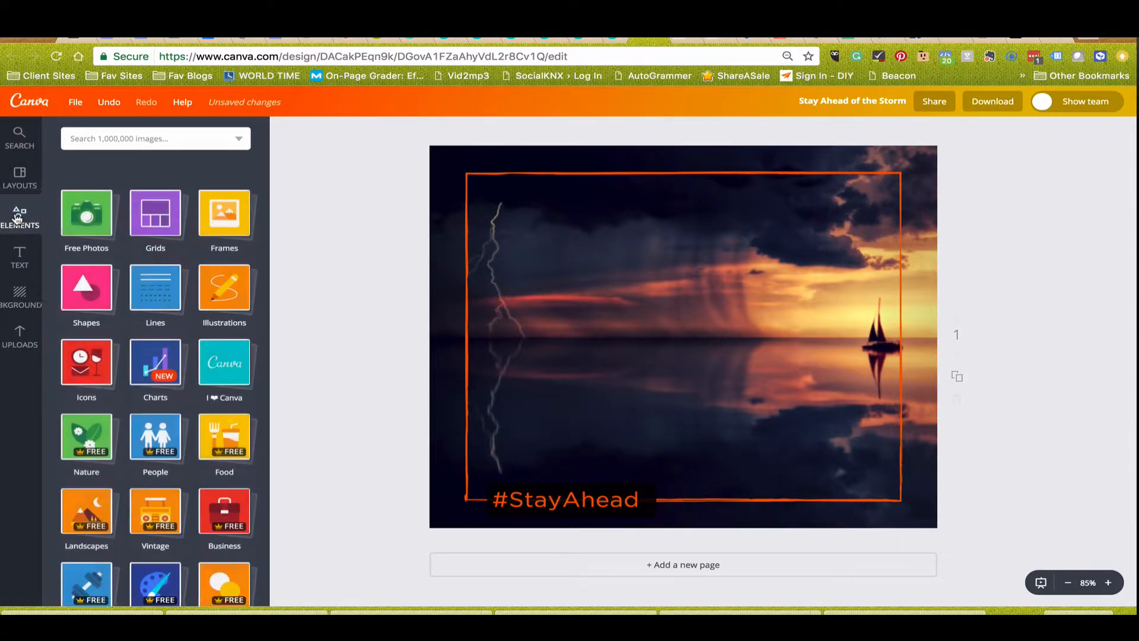
pyautogui.click(89, 265)
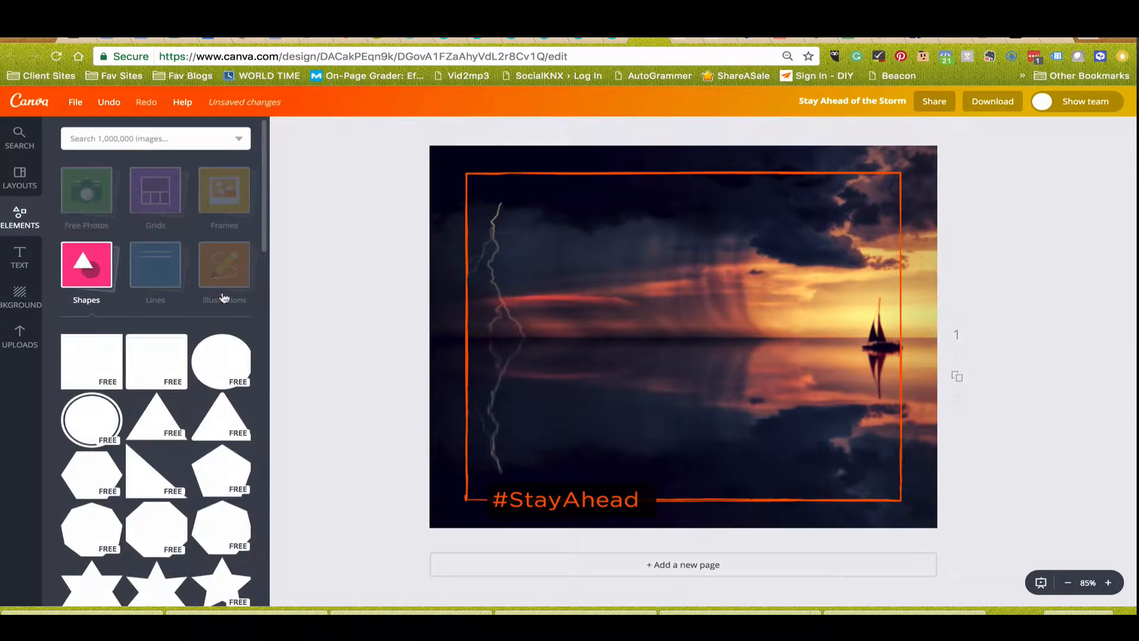
pyautogui.scroll(-15, 172, 386)
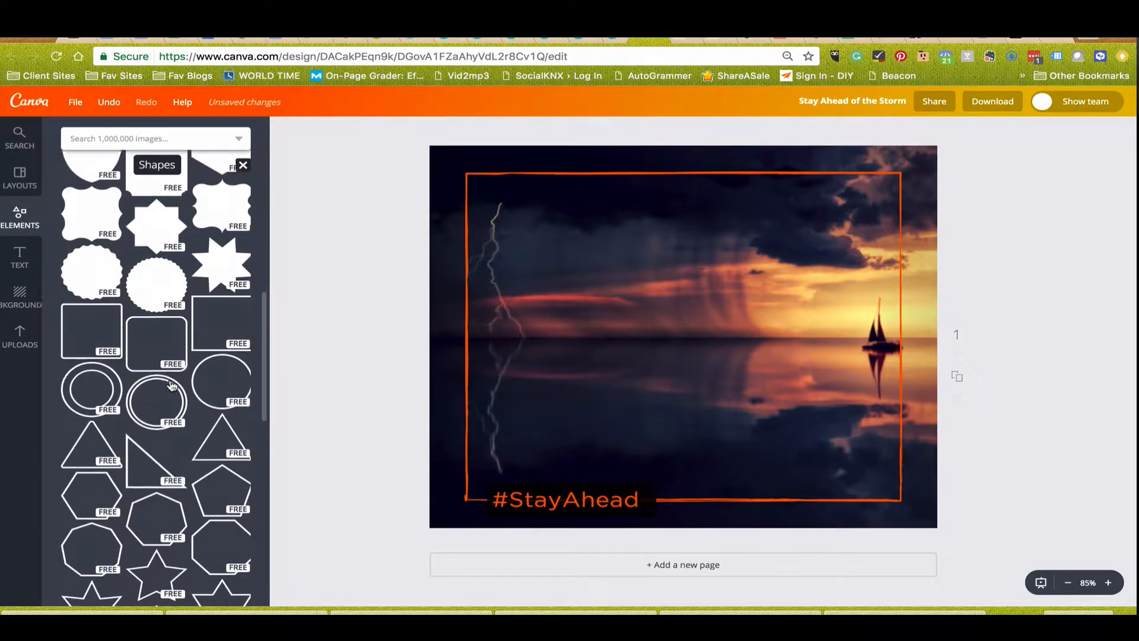
pyautogui.scroll(-7, 172, 385)
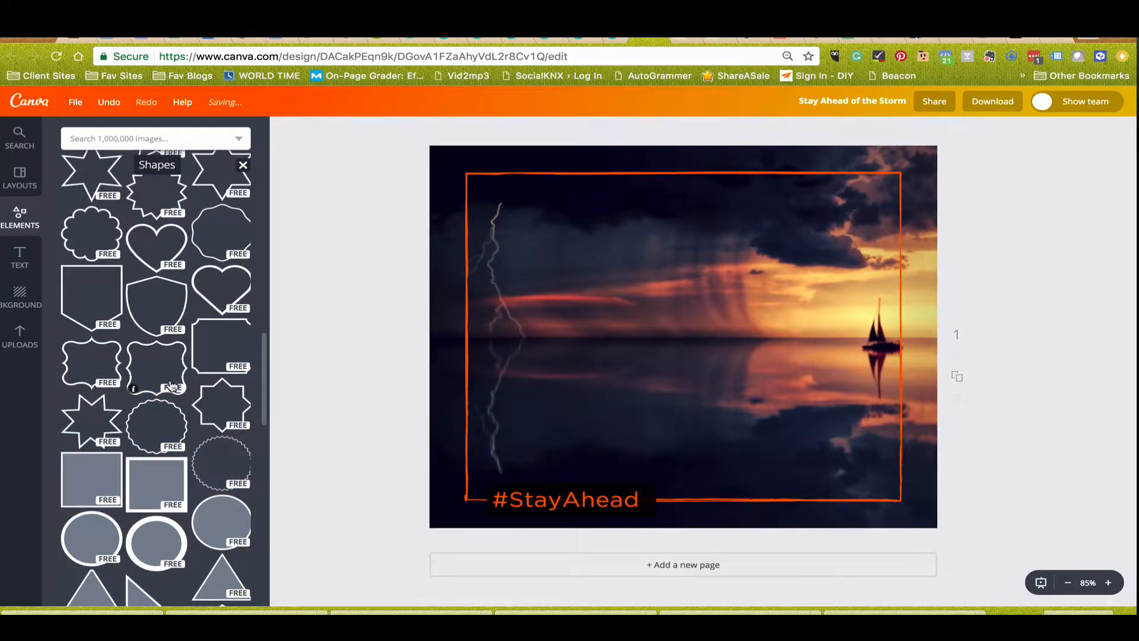
pyautogui.scroll(-6, 172, 385)
pyautogui.scroll(-10, 172, 385)
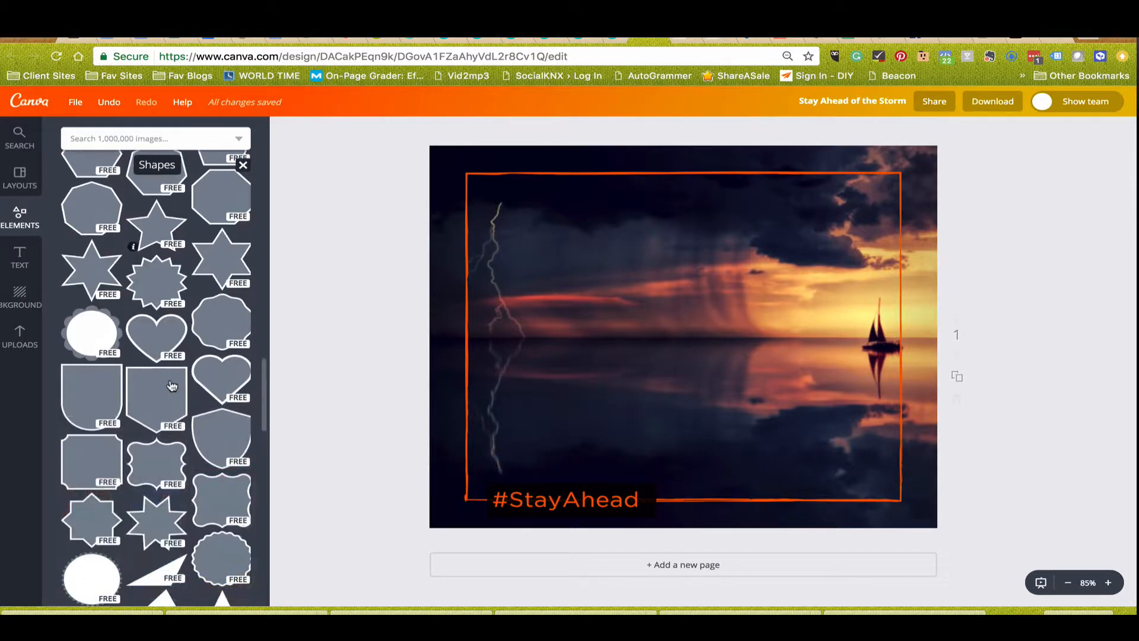
pyautogui.scroll(-5, 172, 386)
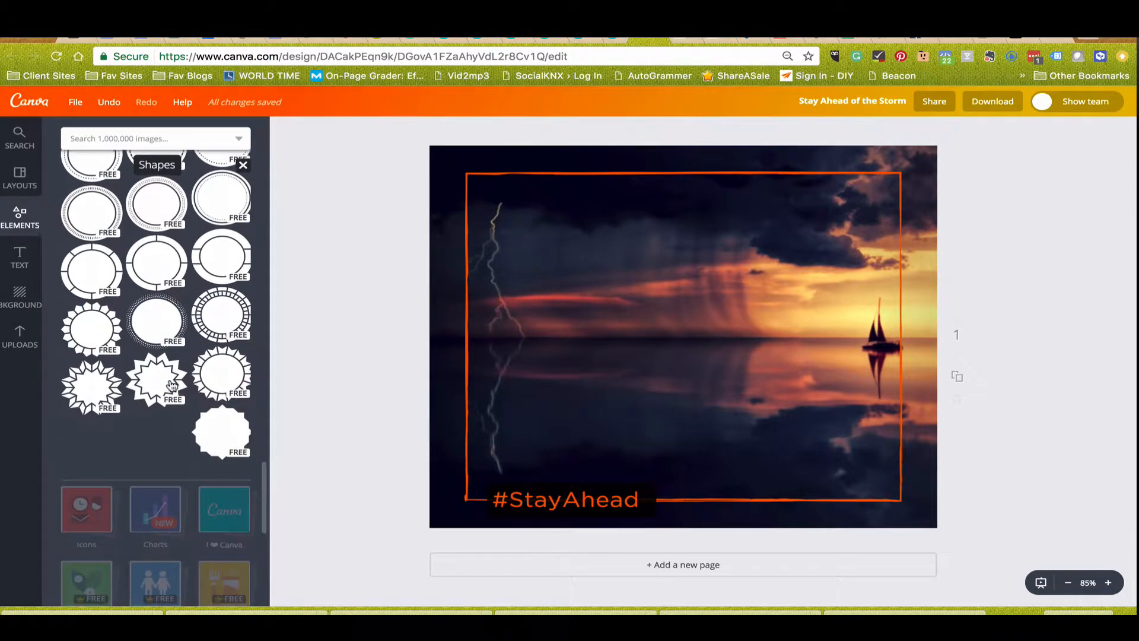
pyautogui.scroll(-5, 172, 386)
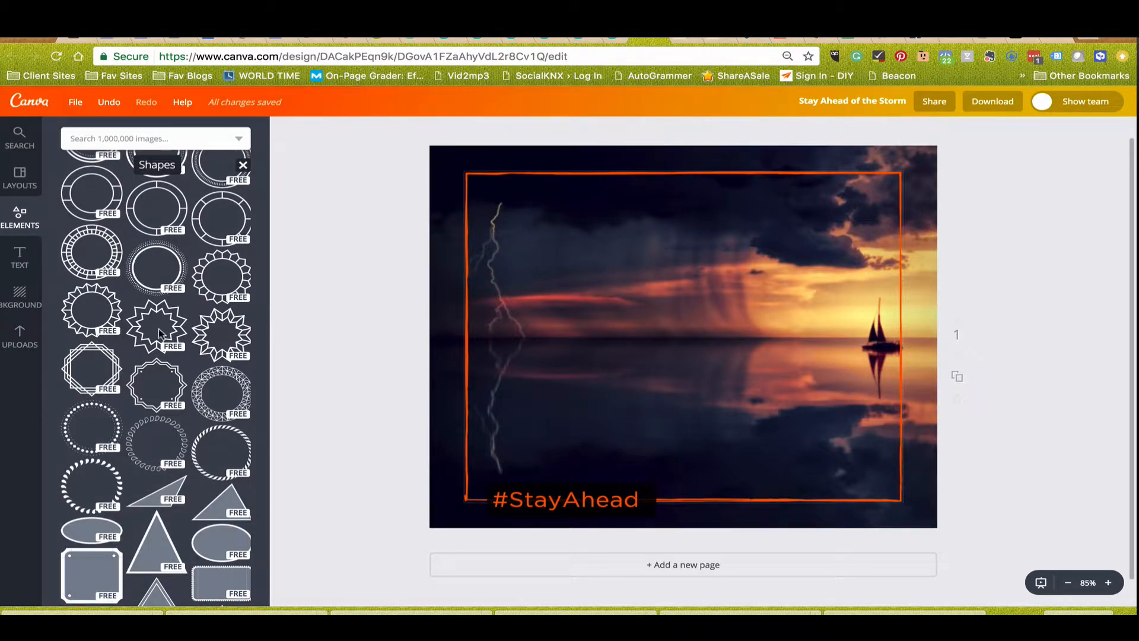
pyautogui.scroll(-5, 145, 332)
pyautogui.scroll(-5, 136, 338)
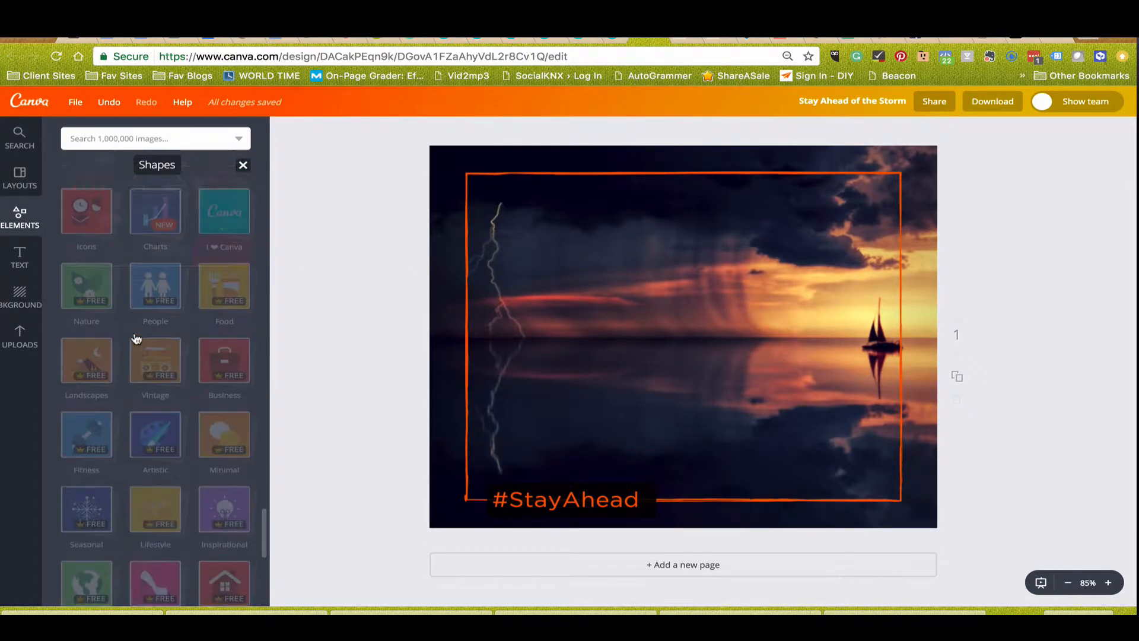
pyautogui.scroll(-10, 136, 338)
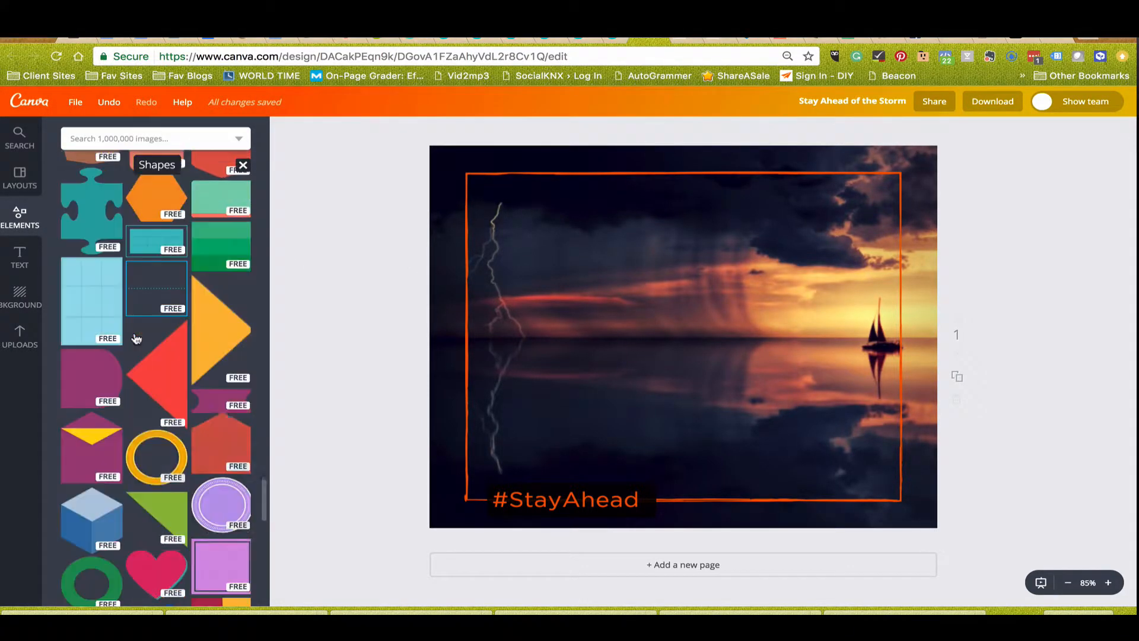
pyautogui.scroll(-4, 137, 338)
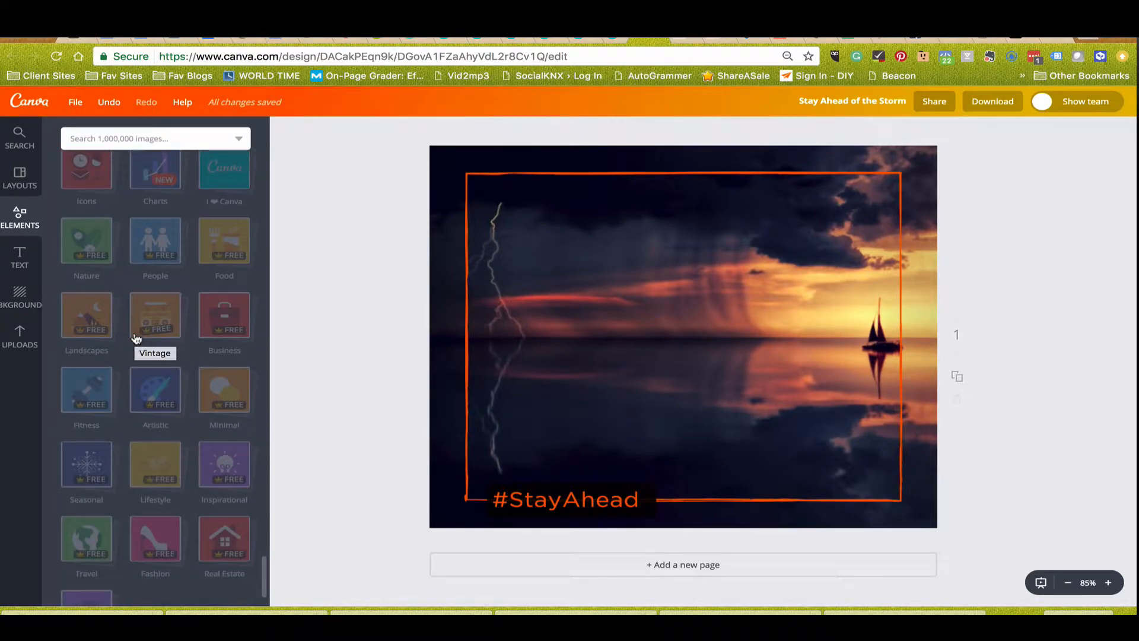
pyautogui.scroll(5, 135, 338)
pyautogui.scroll(2, 135, 337)
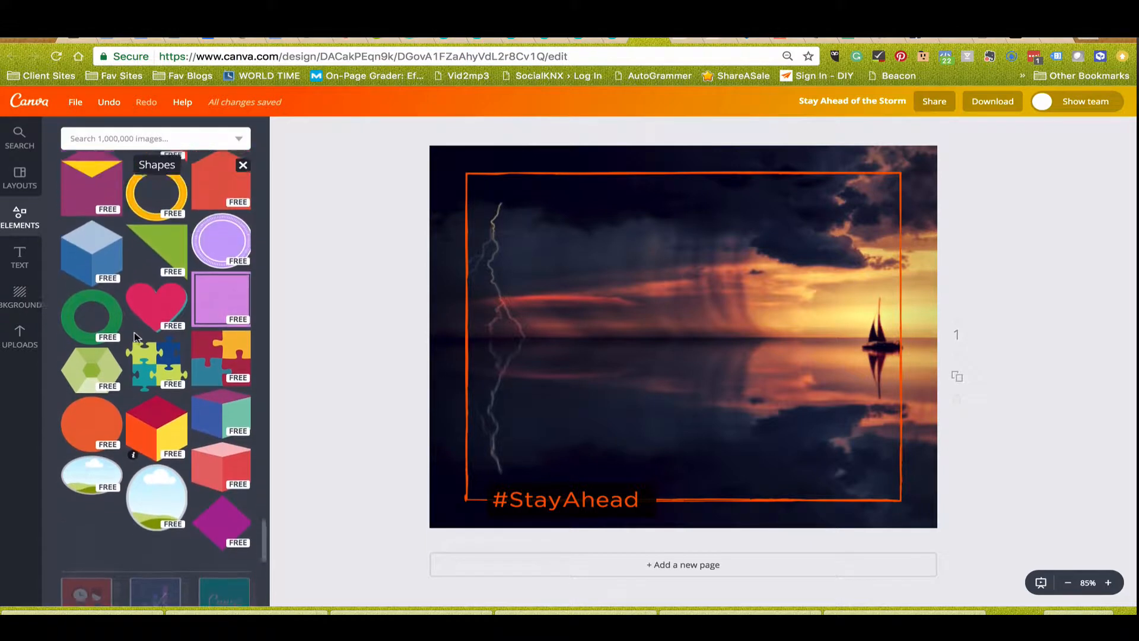
pyautogui.scroll(-3, 135, 337)
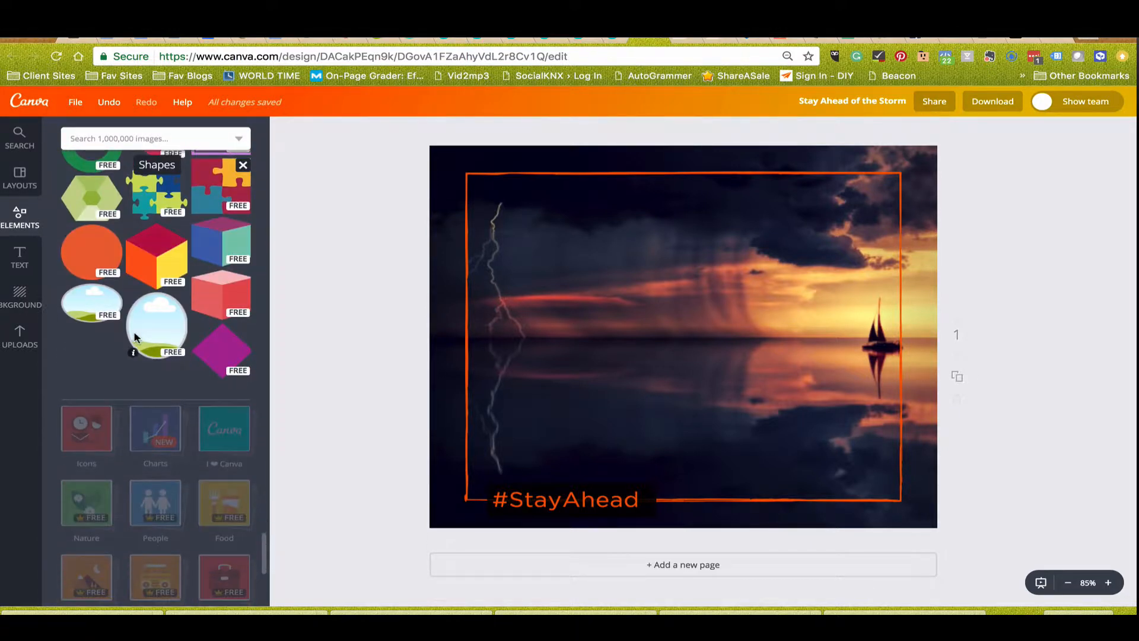
pyautogui.scroll(-2, 178, 309)
pyautogui.scroll(3, 179, 307)
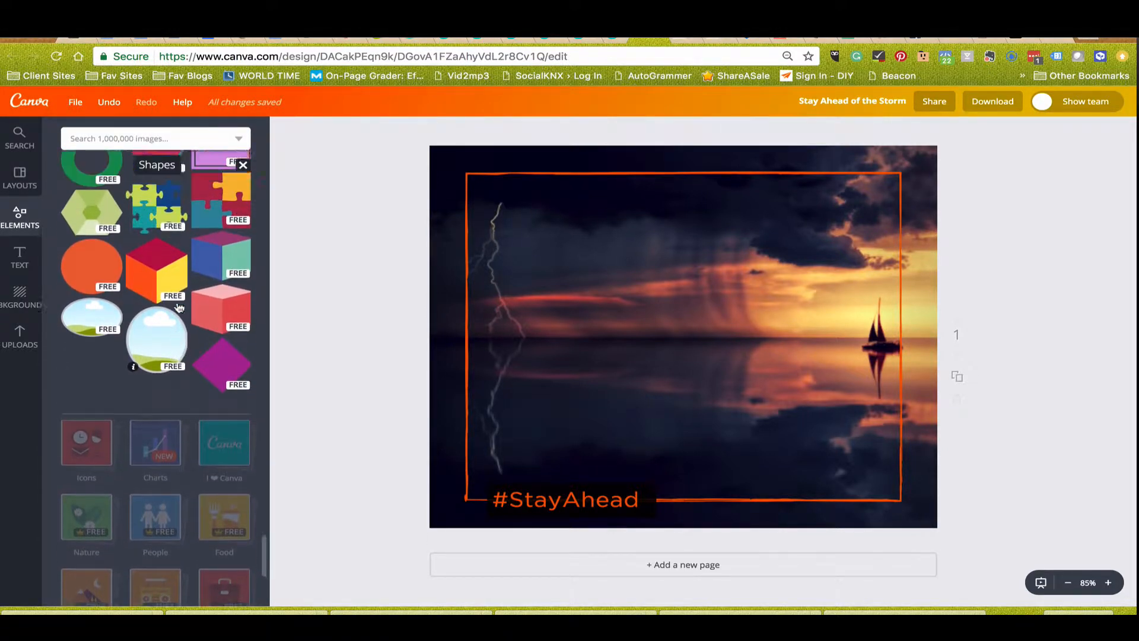
pyautogui.scroll(3, 179, 308)
pyautogui.scroll(-8, 179, 308)
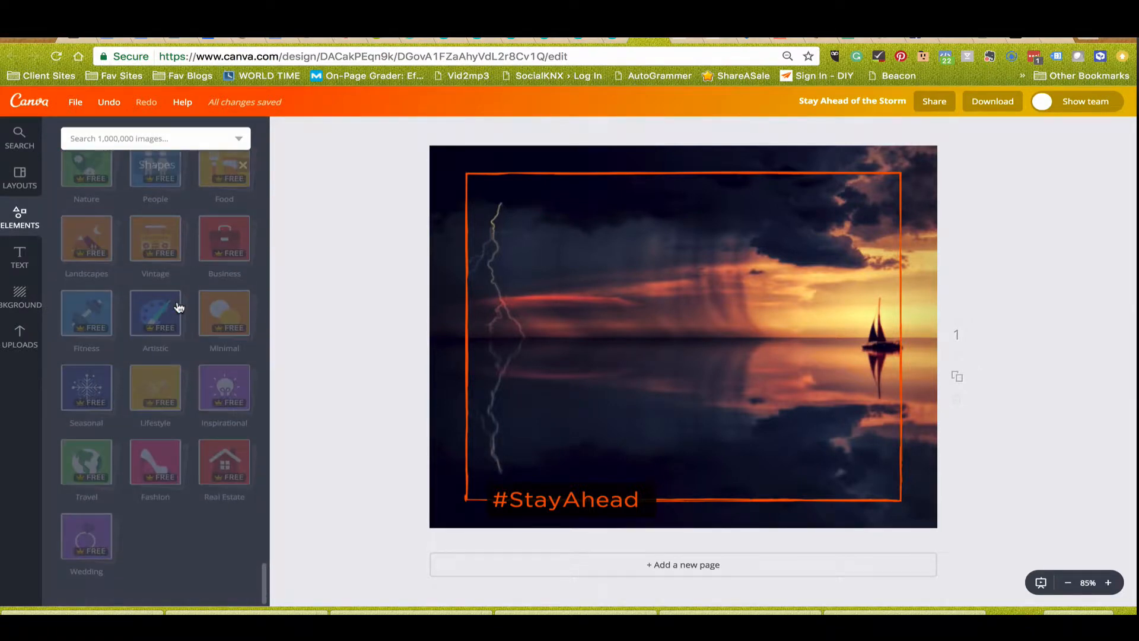
pyautogui.scroll(10, 180, 307)
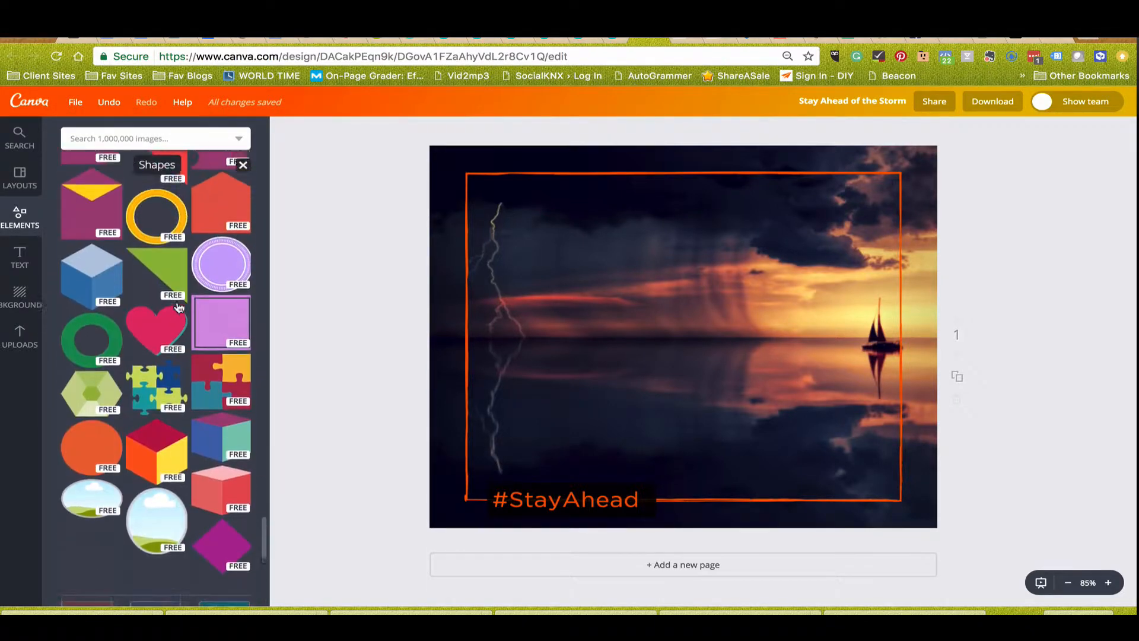
pyautogui.scroll(5, 179, 307)
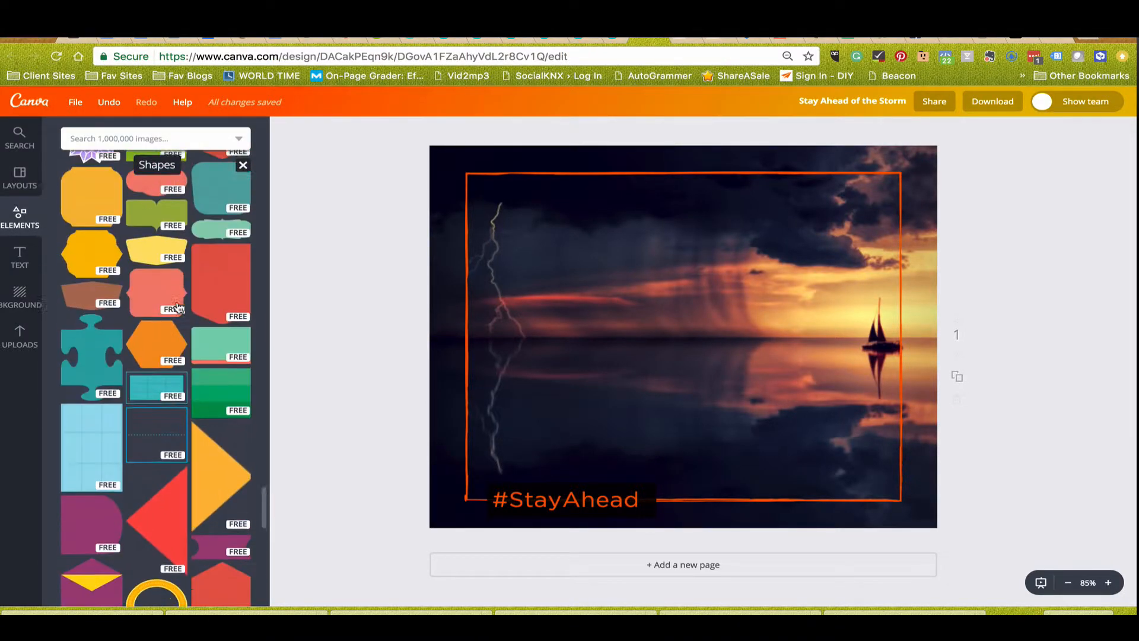
pyautogui.scroll(-15, 170, 322)
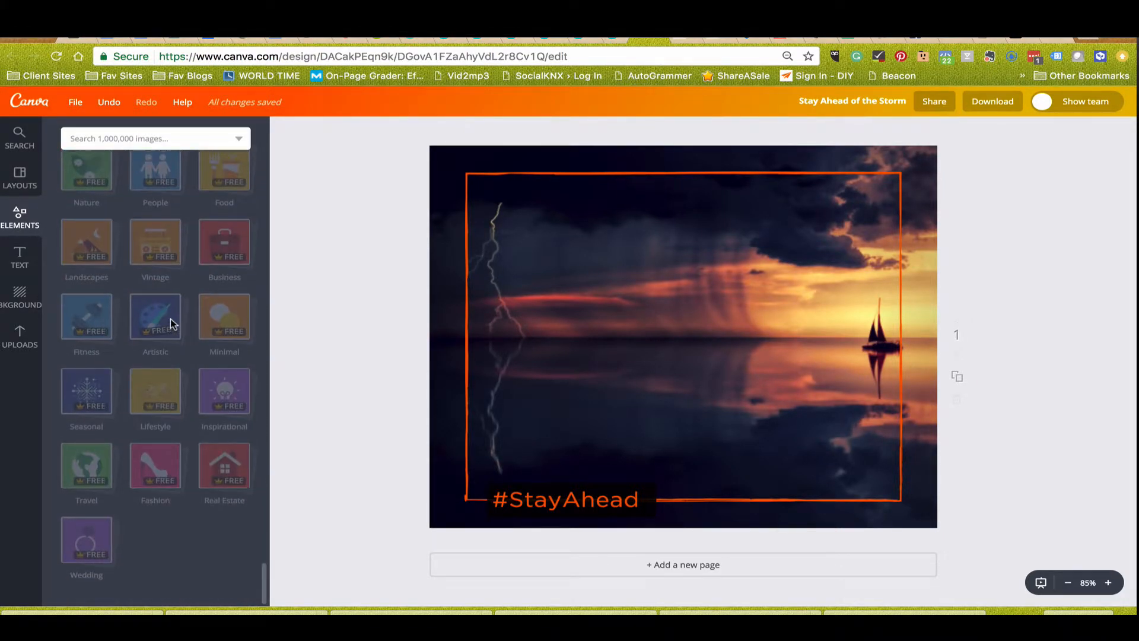
pyautogui.scroll(6, 170, 320)
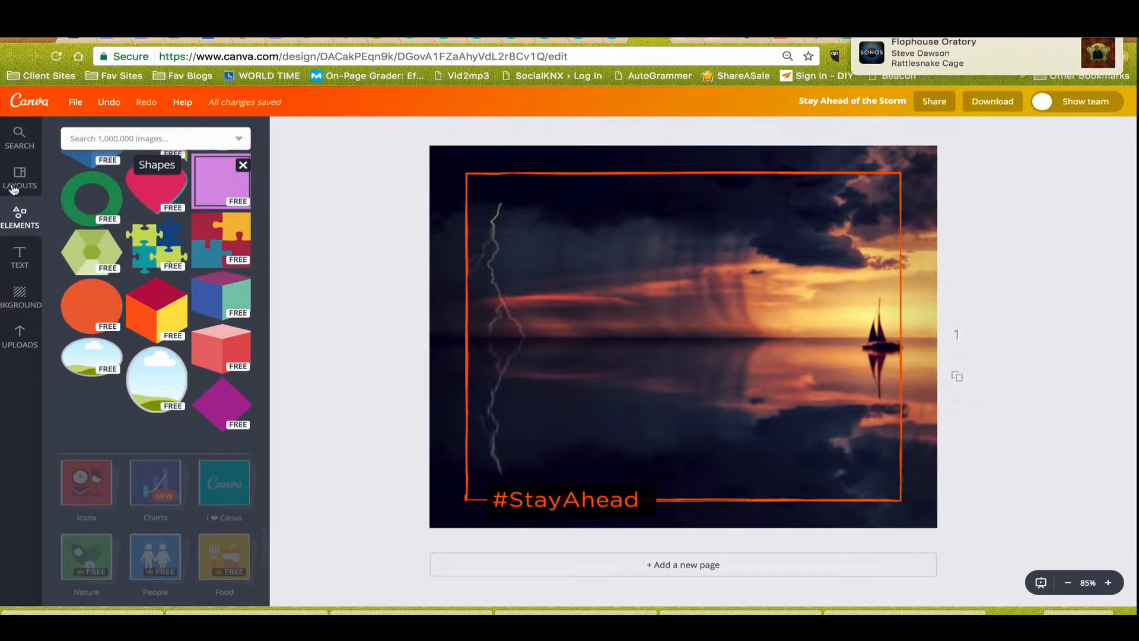
pyautogui.click(75, 105)
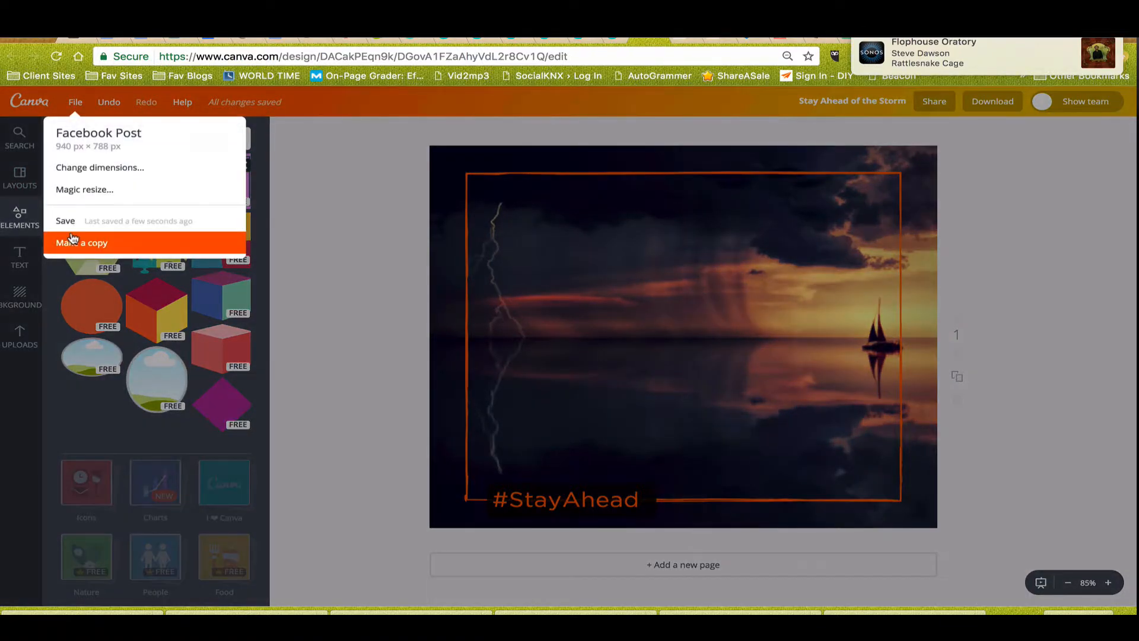
pyautogui.click(308, 138)
# Add #BeFearless.png to the uploads and replace the storm background with the uploaded photo of coffee cups on a round table.
pyautogui.click(13, 335)
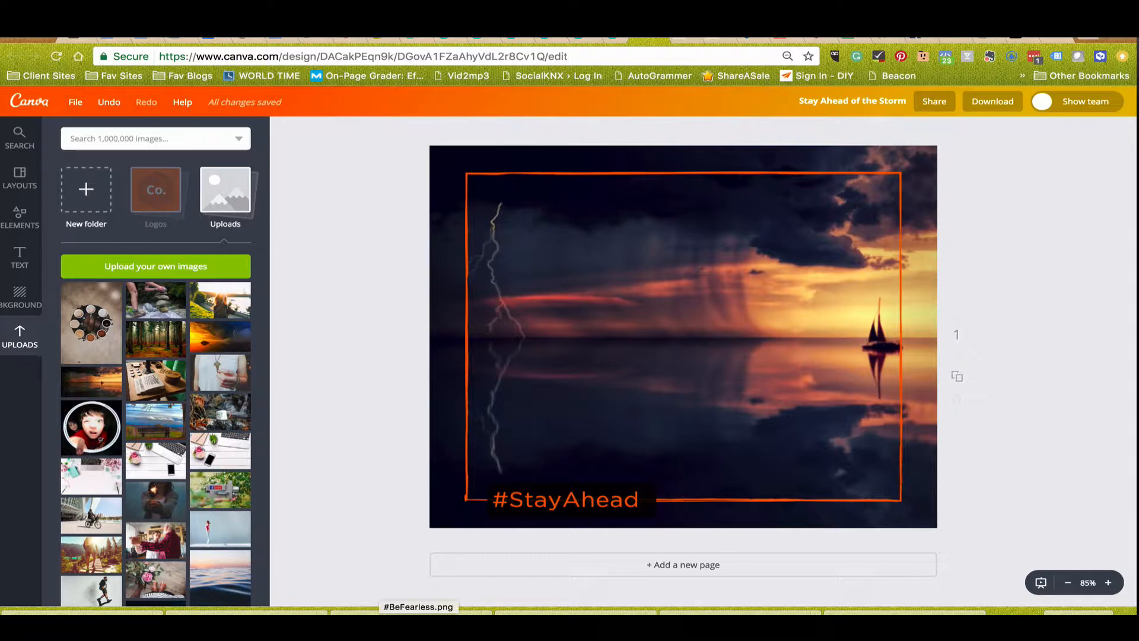
pyautogui.moveTo(381, 611); pyautogui.dragTo(158, 396)
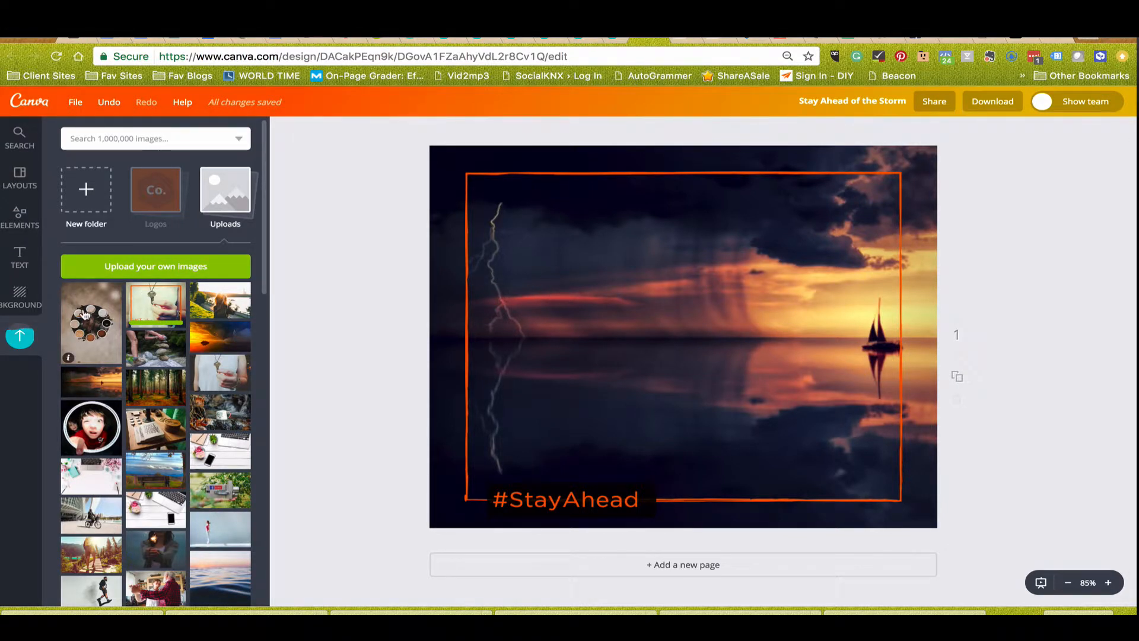
pyautogui.moveTo(85, 315); pyautogui.dragTo(478, 262)
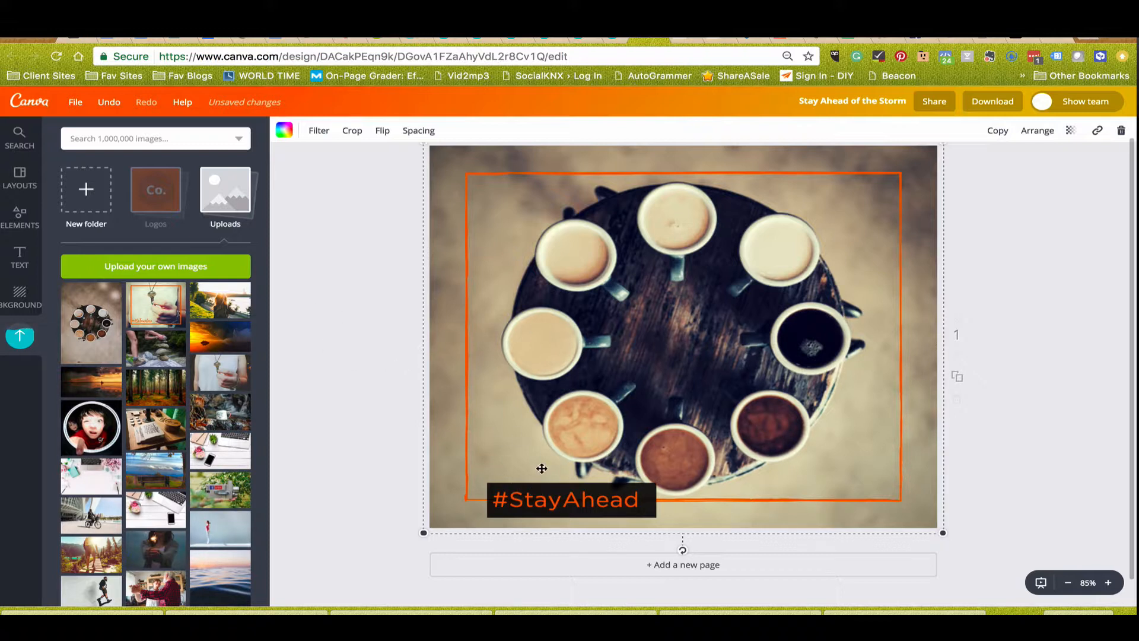
# Move #StayAhead above the black rectangle and try orange, mid-grey and dark grey fills on the rectangle.
pyautogui.click(552, 487)
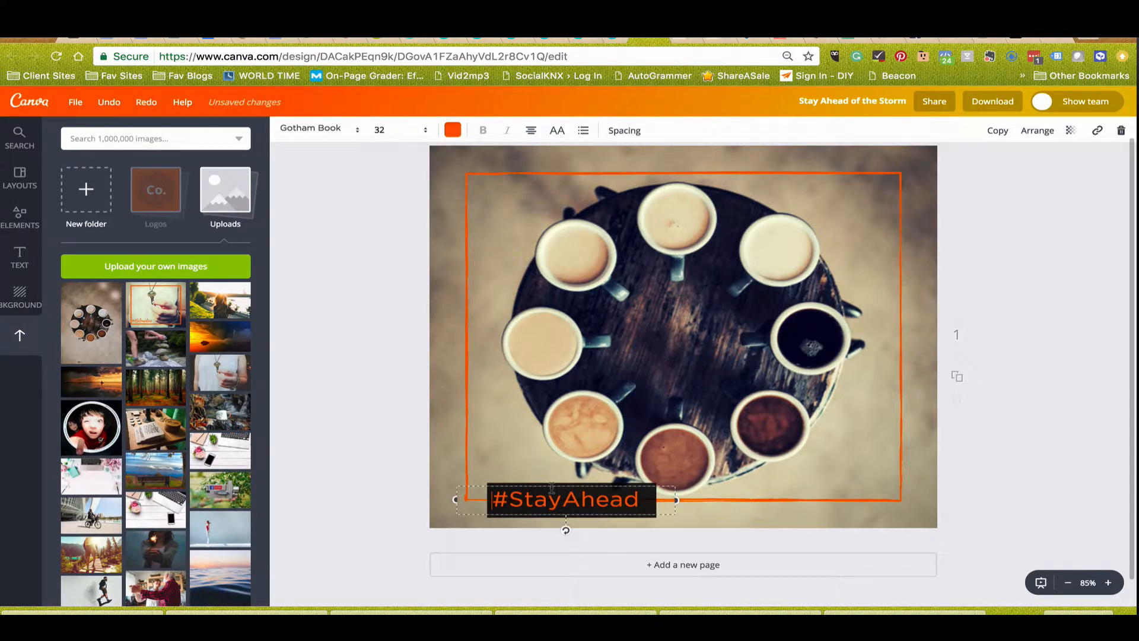
pyautogui.moveTo(539, 486); pyautogui.dragTo(531, 446)
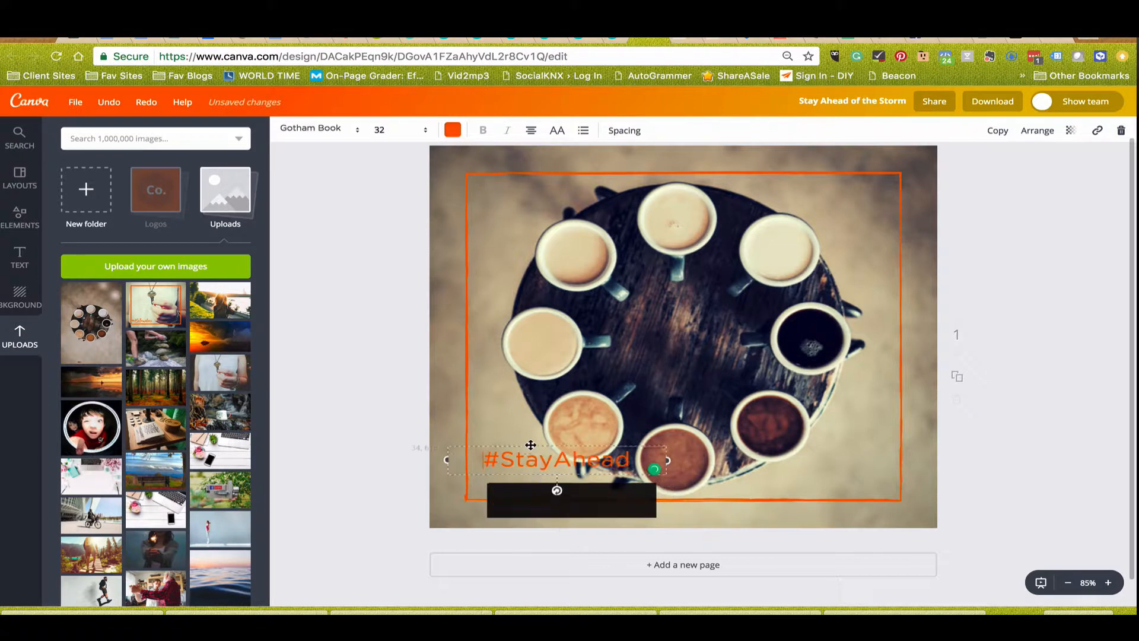
pyautogui.click(519, 492)
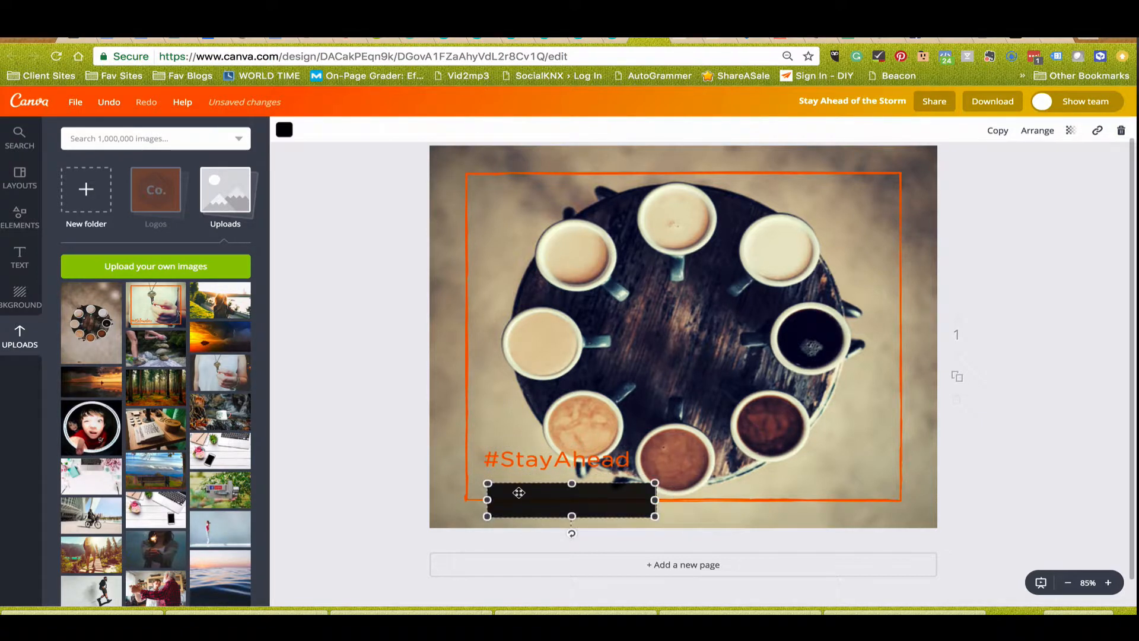
pyautogui.click(284, 129)
pyautogui.scroll(-3, 328, 294)
pyautogui.scroll(-5, 328, 295)
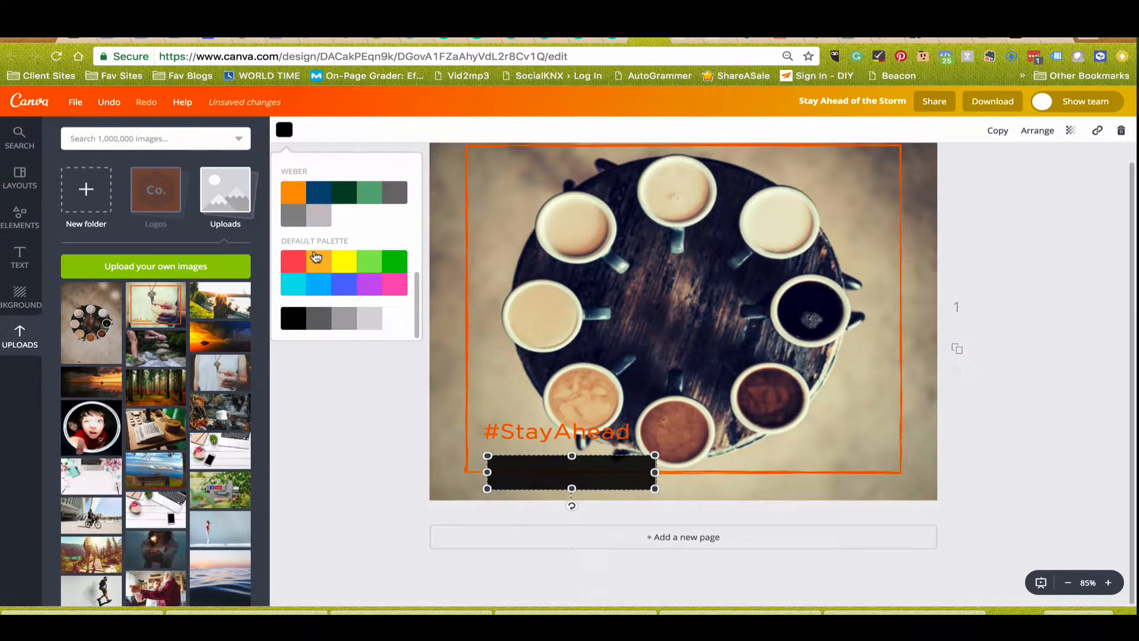
pyautogui.click(317, 257)
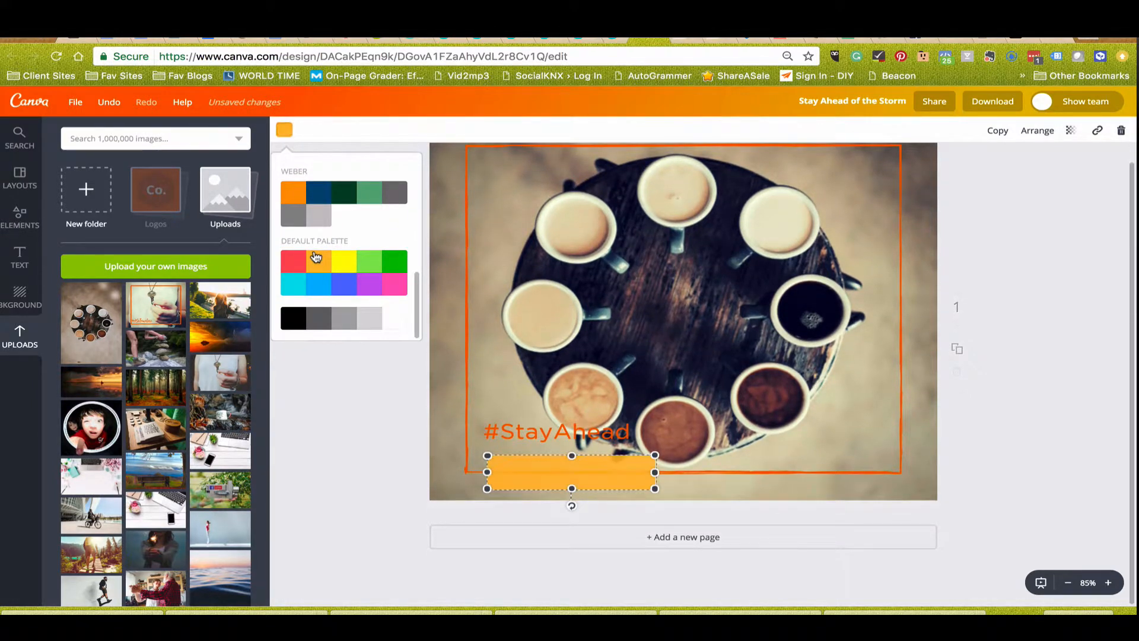
pyautogui.click(340, 323)
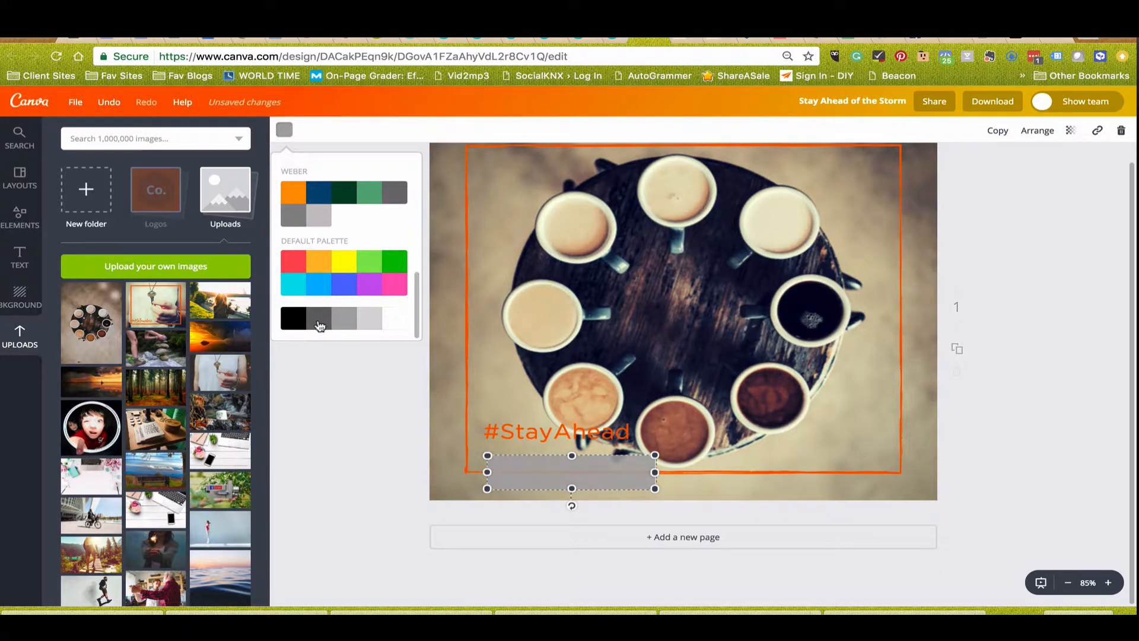
pyautogui.click(319, 324)
pyautogui.scroll(5, 320, 261)
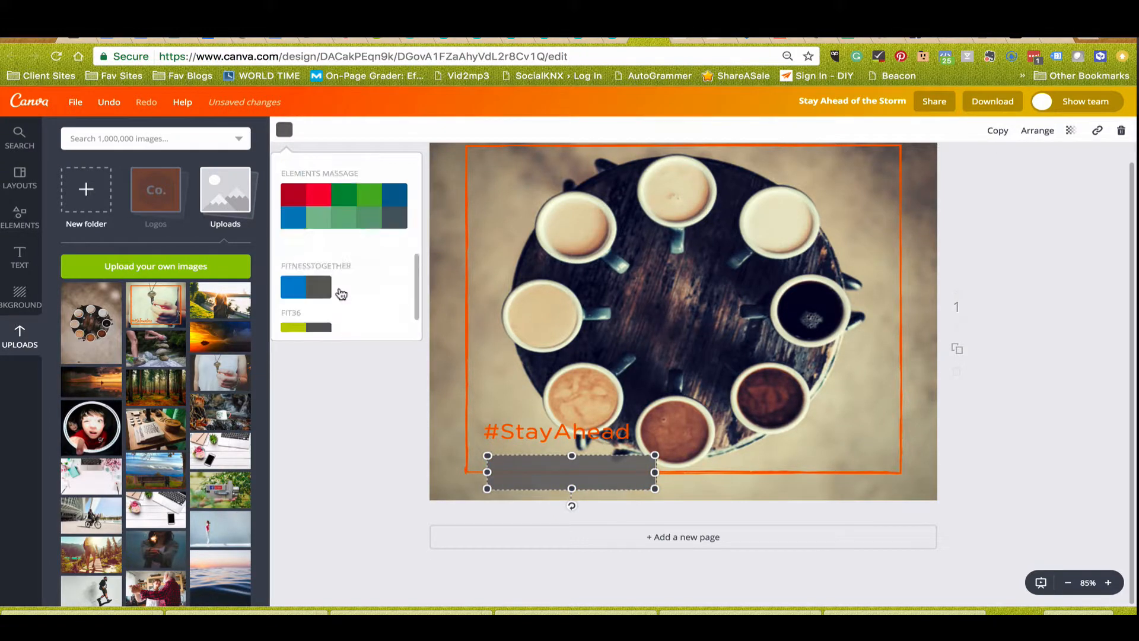
# Try a custom olive green fill with colour code acb46c on the rectangle below #StayAhead.
pyautogui.click(293, 188)
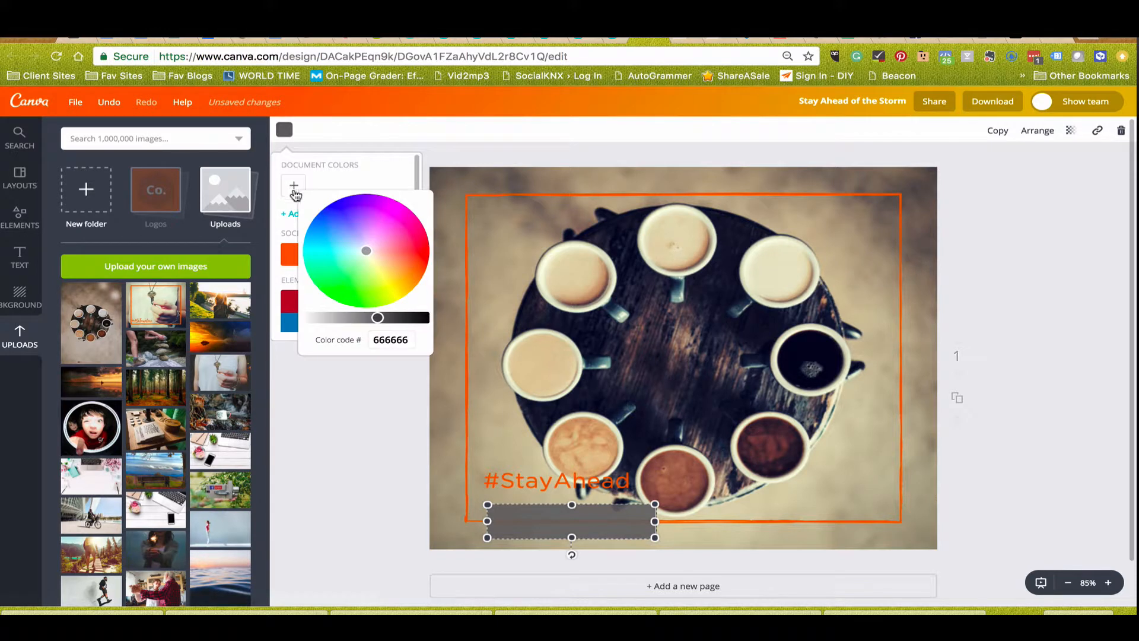
pyautogui.moveTo(388, 283)
pyautogui.mouseDown()
pyautogui.moveTo(405, 287)
pyautogui.moveTo(378, 269)
pyautogui.mouseUp()
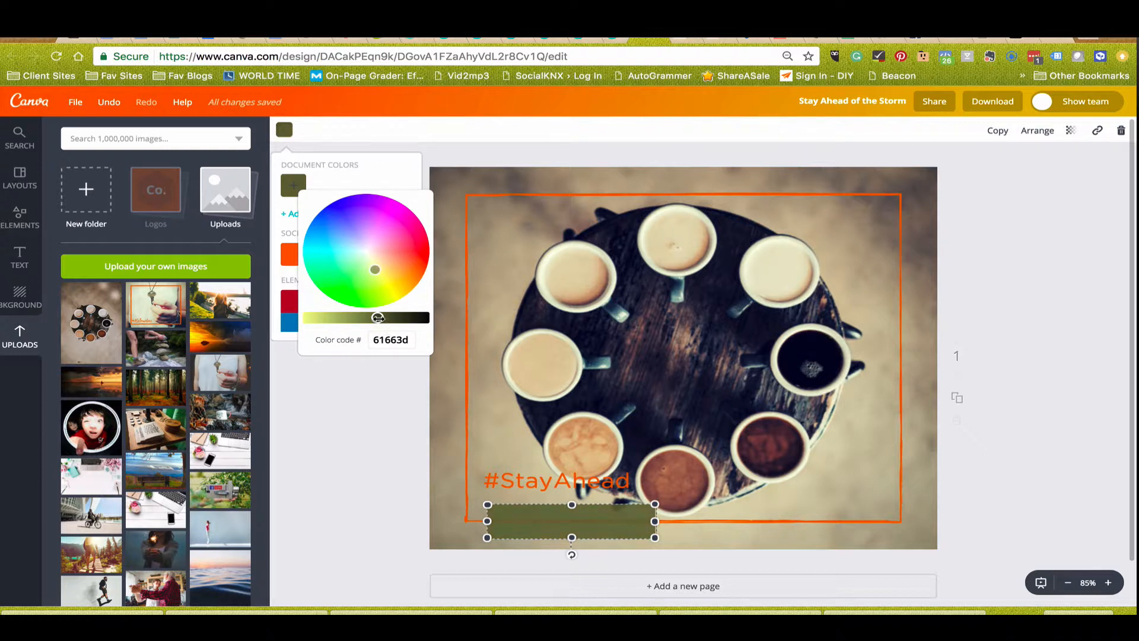
pyautogui.moveTo(378, 317); pyautogui.dragTo(343, 318)
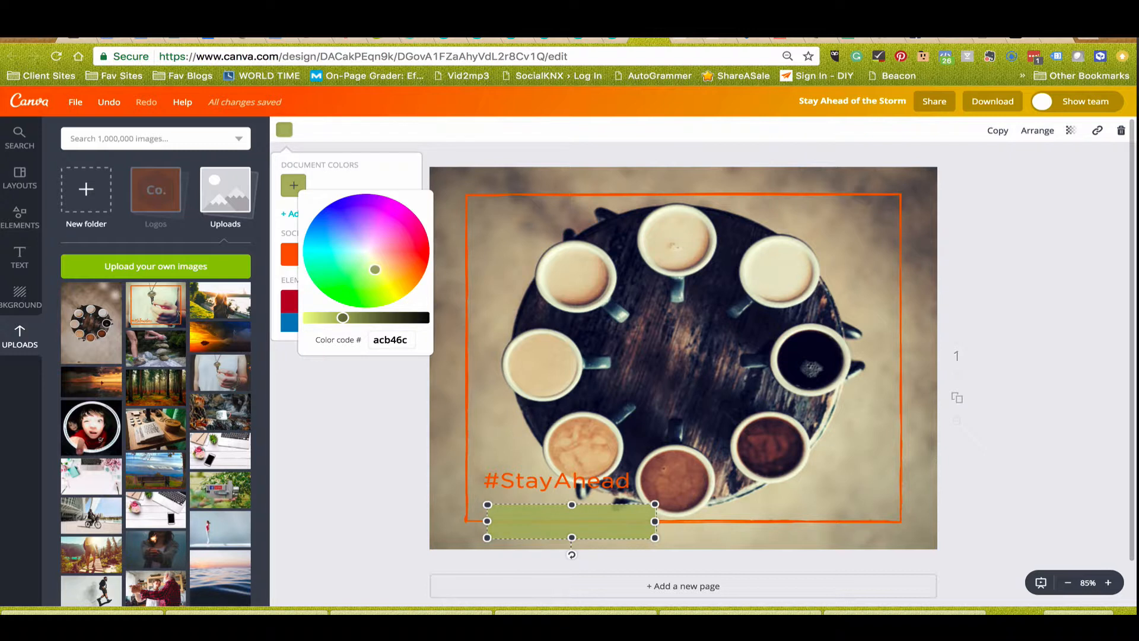
# Delete the rectangle below #StayAhead and move the text down to just inside the orange frame's lower-left corner, about 15, 671.
pyautogui.press('Delete')
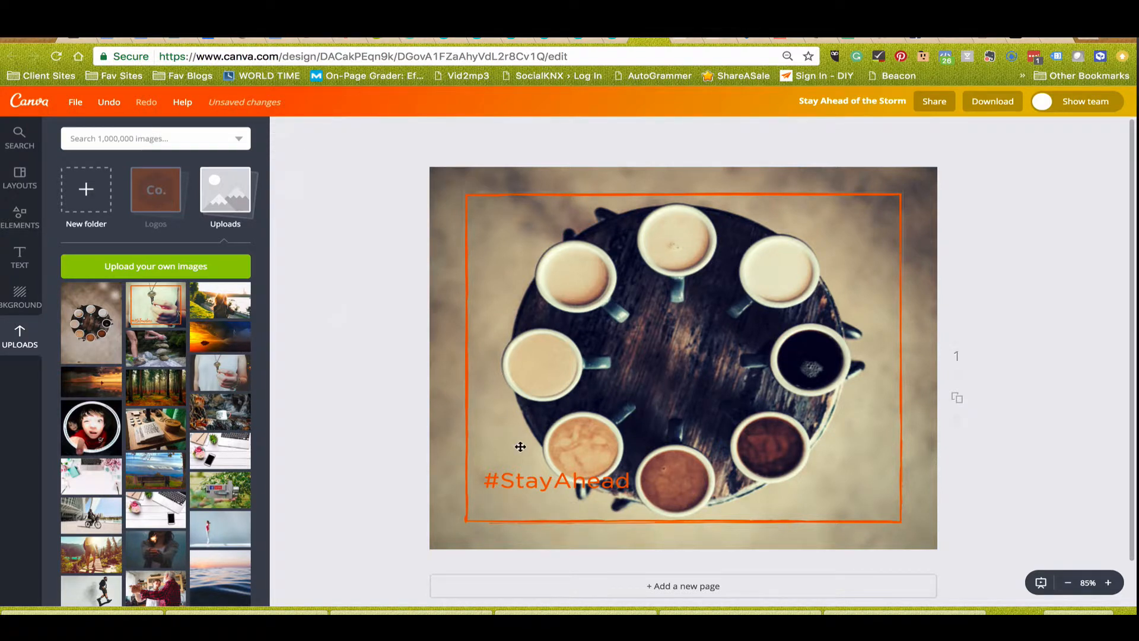
pyautogui.moveTo(526, 477); pyautogui.dragTo(515, 503)
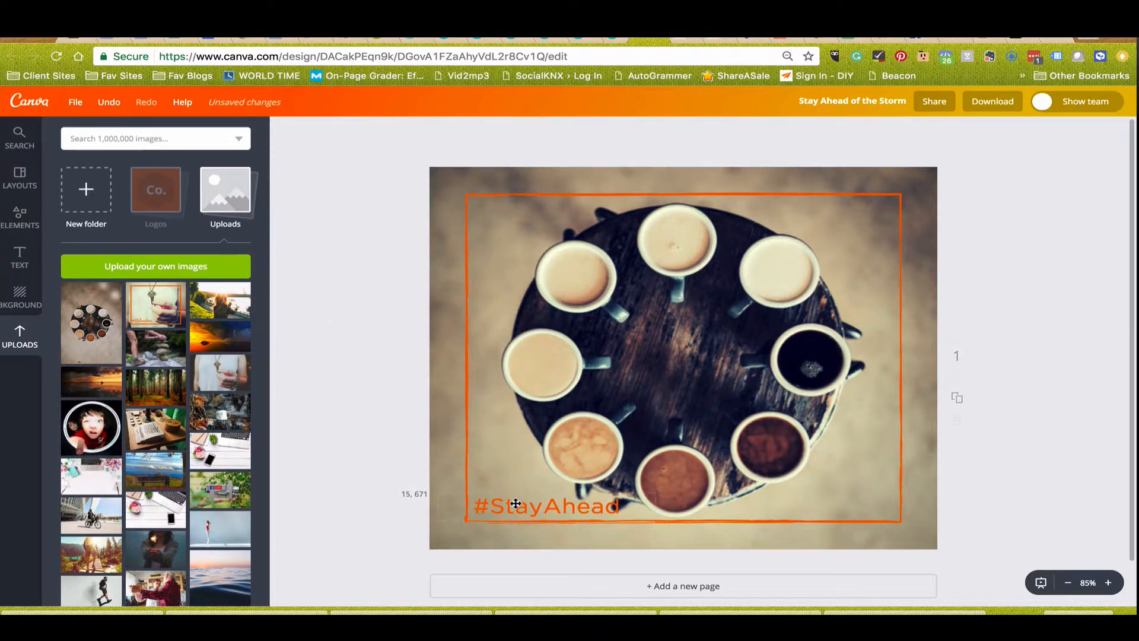
pyautogui.click(642, 355)
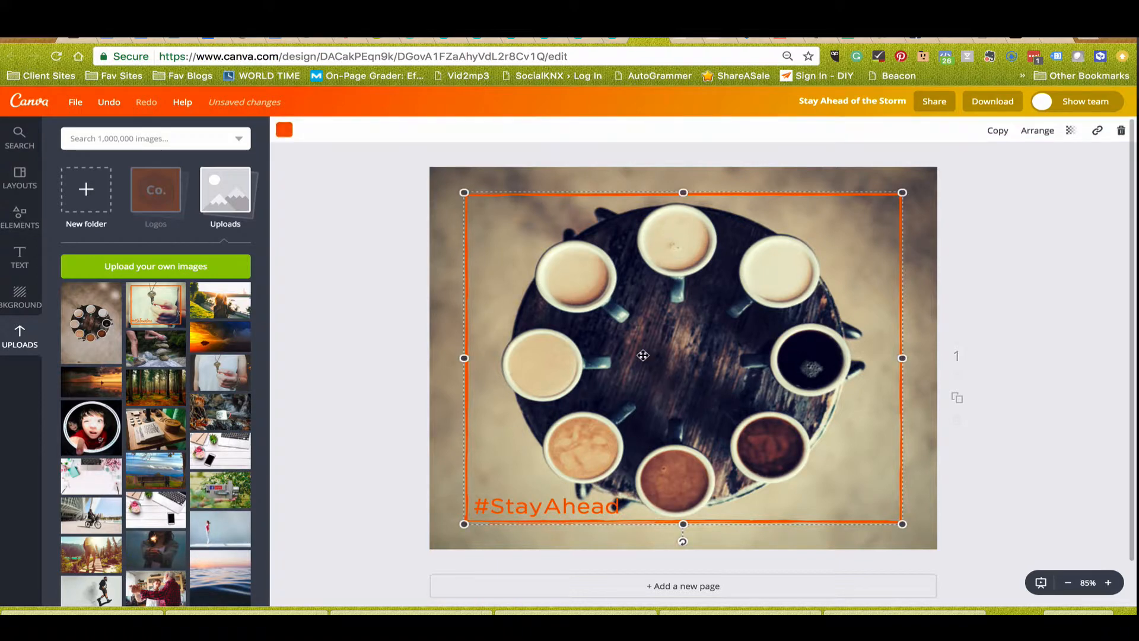
# Shift the coffee cups photo upward within the background crop so the #StayAhead text sits clear of the table.
pyautogui.click(438, 304)
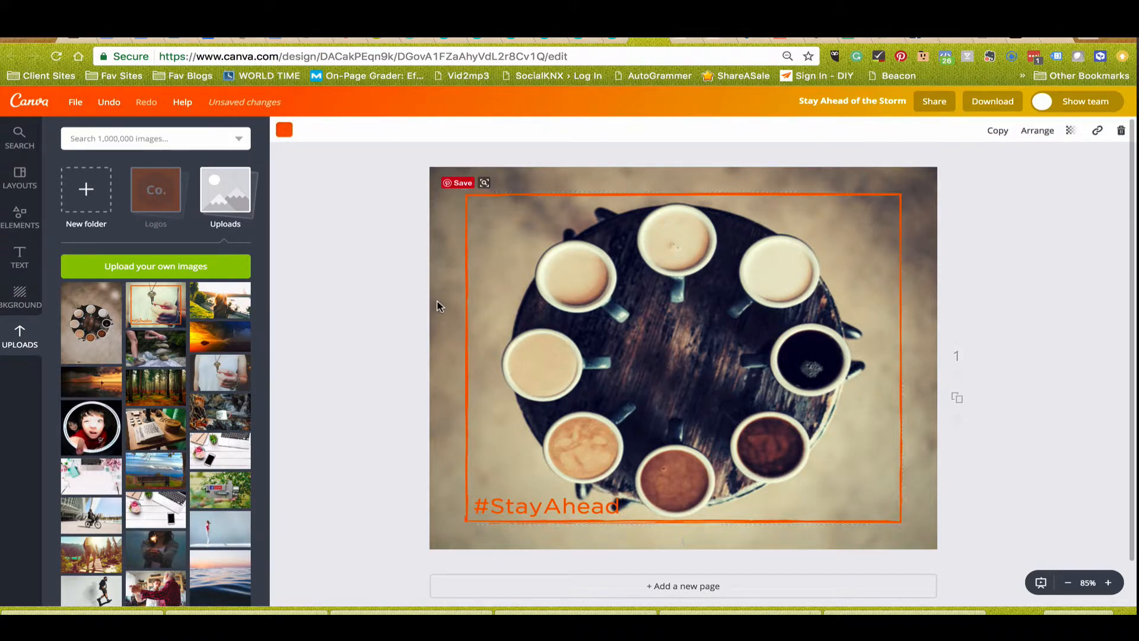
pyautogui.doubleClick(438, 303)
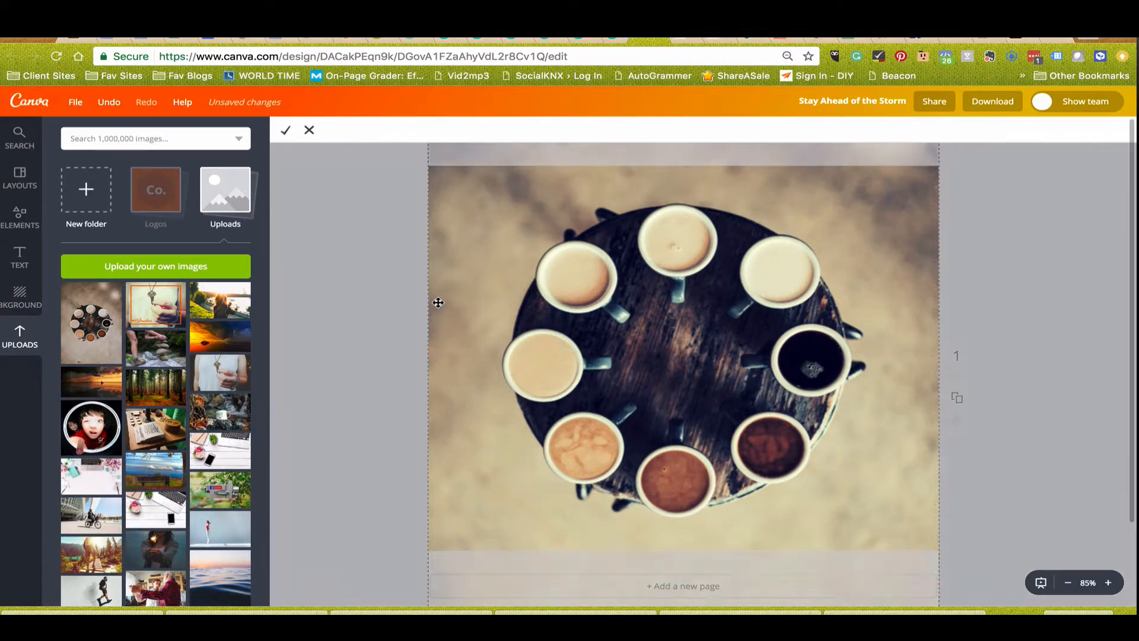
pyautogui.moveTo(439, 303); pyautogui.dragTo(437, 276)
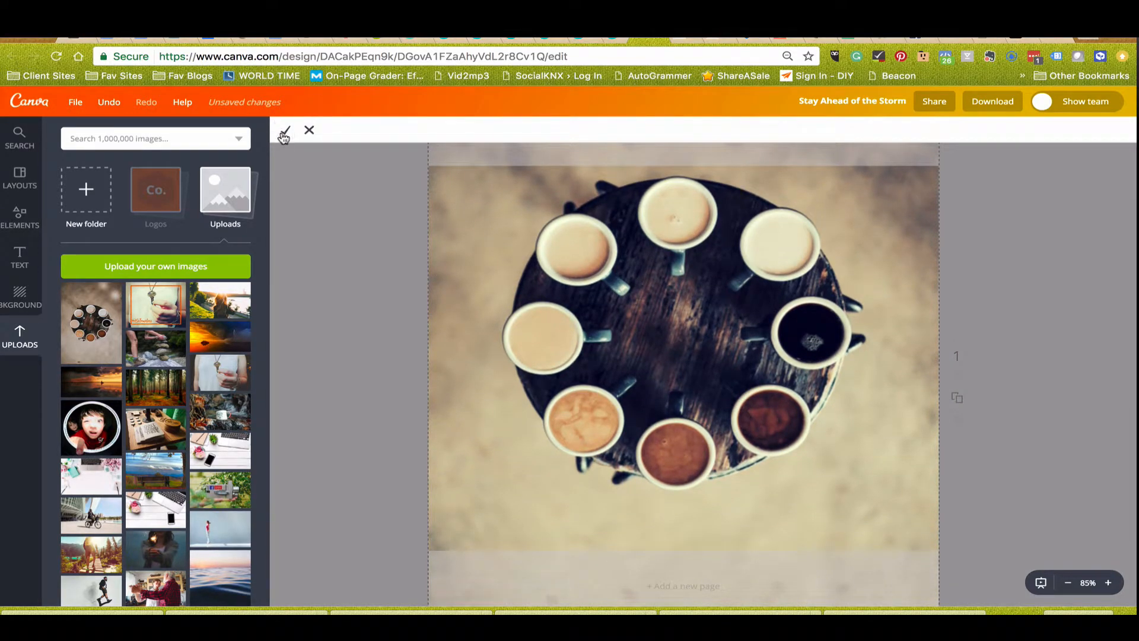
pyautogui.click(285, 131)
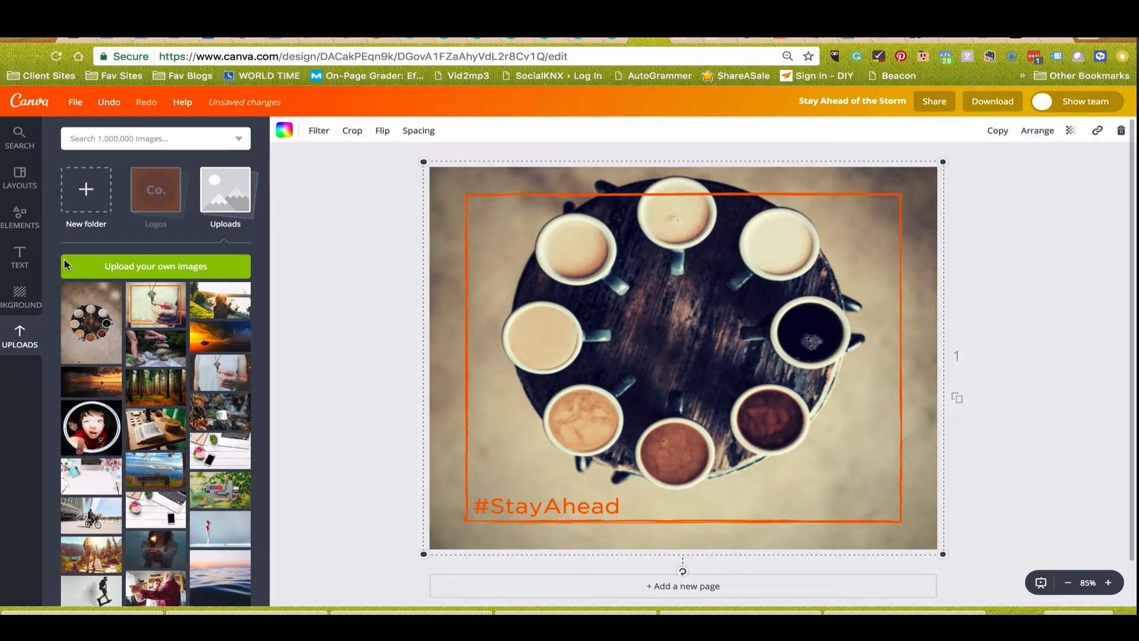
# Replace the coffee cups background with the uploaded photo of a long-haired woman facing a sunlit lake.
pyautogui.moveTo(226, 307); pyautogui.dragTo(445, 318)
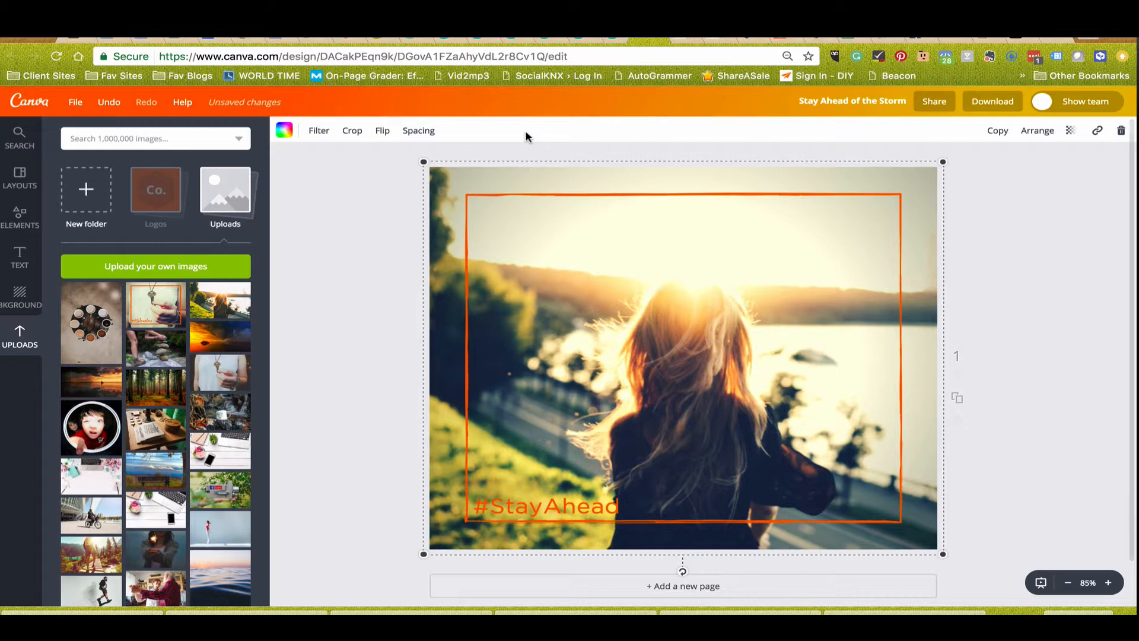
pyautogui.click(568, 196)
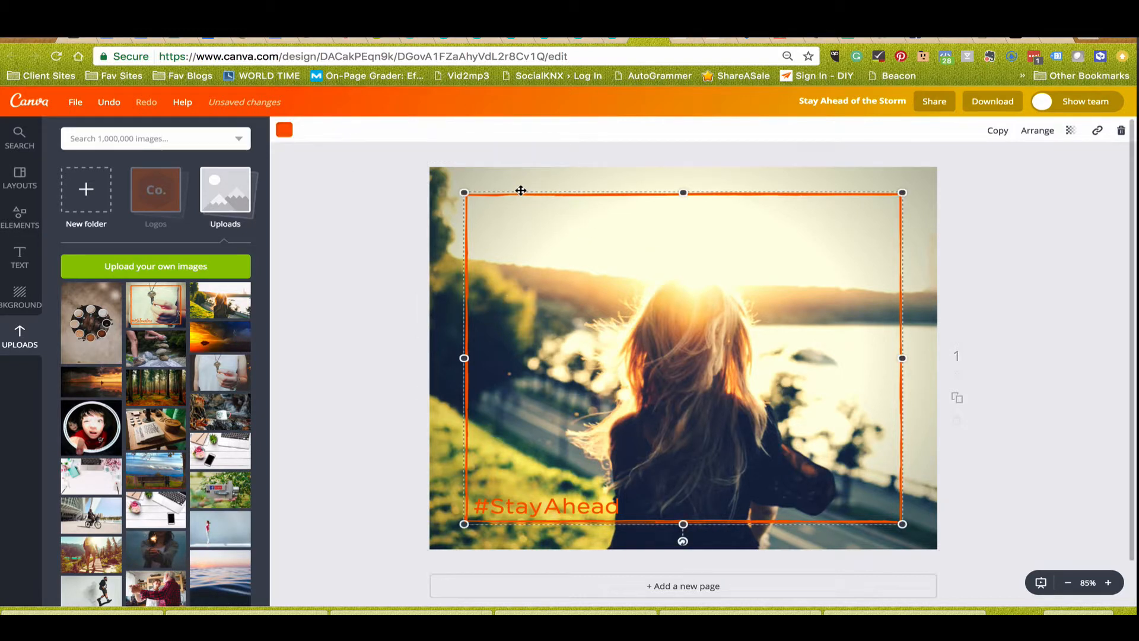
pyautogui.click(285, 131)
pyautogui.click(284, 131)
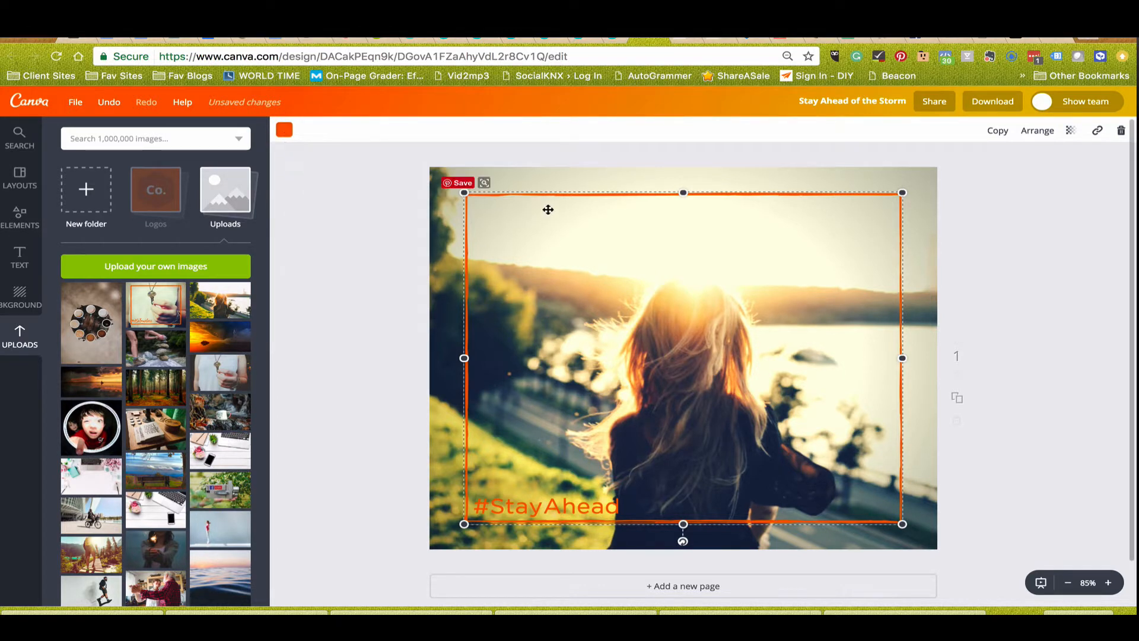
# Set the letter spacing of the #StayAhead text to 30.
pyautogui.click(513, 497)
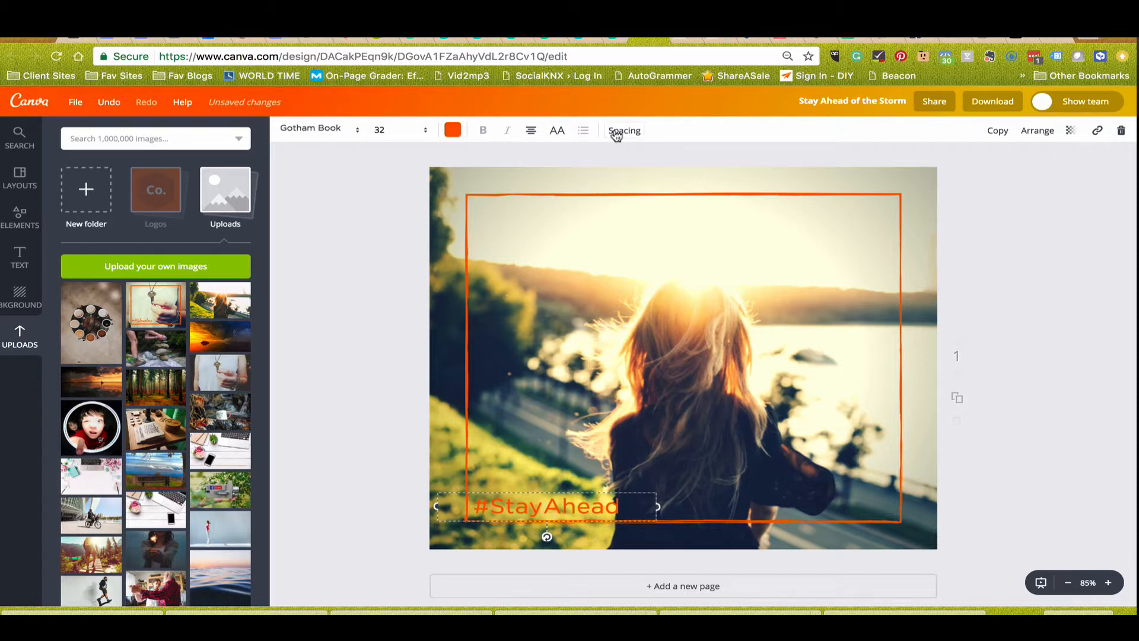
pyautogui.click(617, 134)
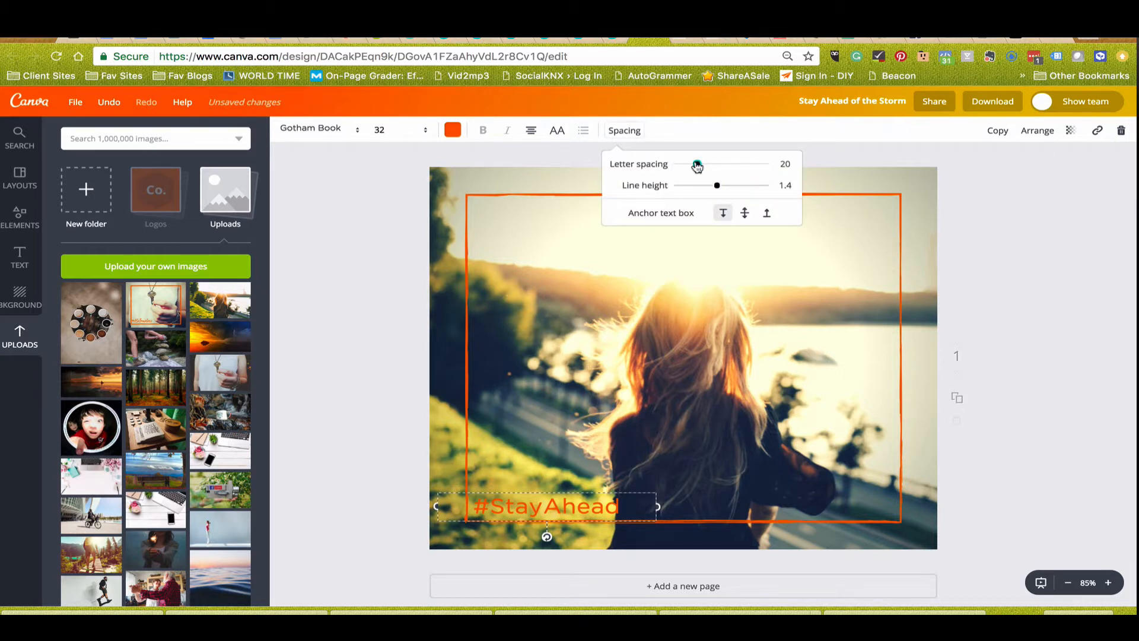
pyautogui.moveTo(697, 167)
pyautogui.mouseDown()
pyautogui.moveTo(683, 169)
pyautogui.moveTo(701, 171)
pyautogui.mouseUp()
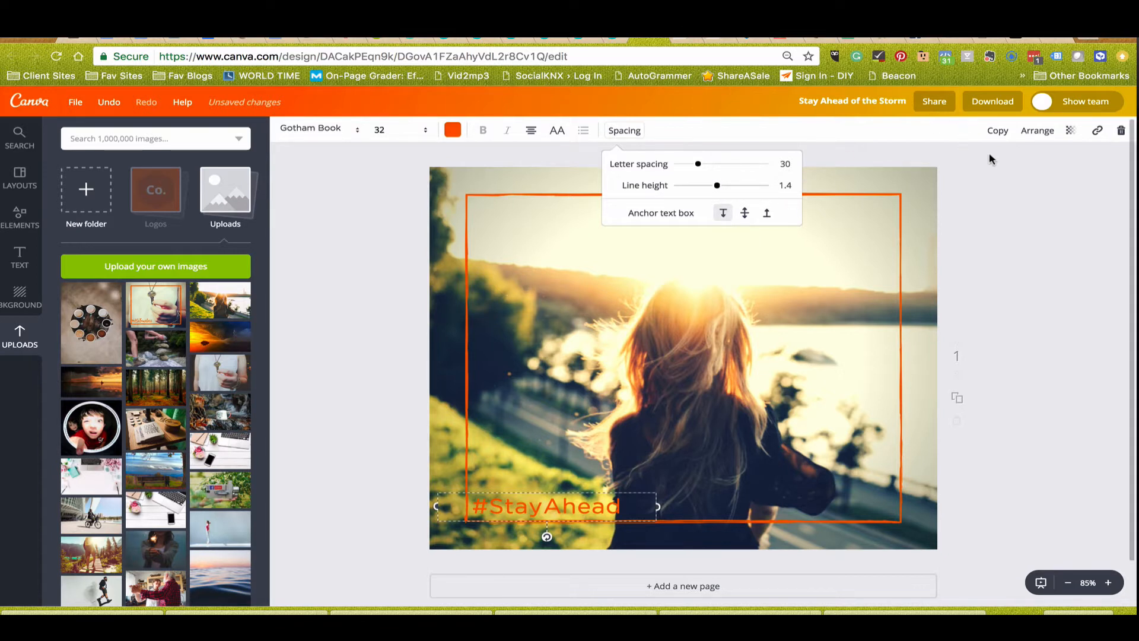
pyautogui.click(1073, 131)
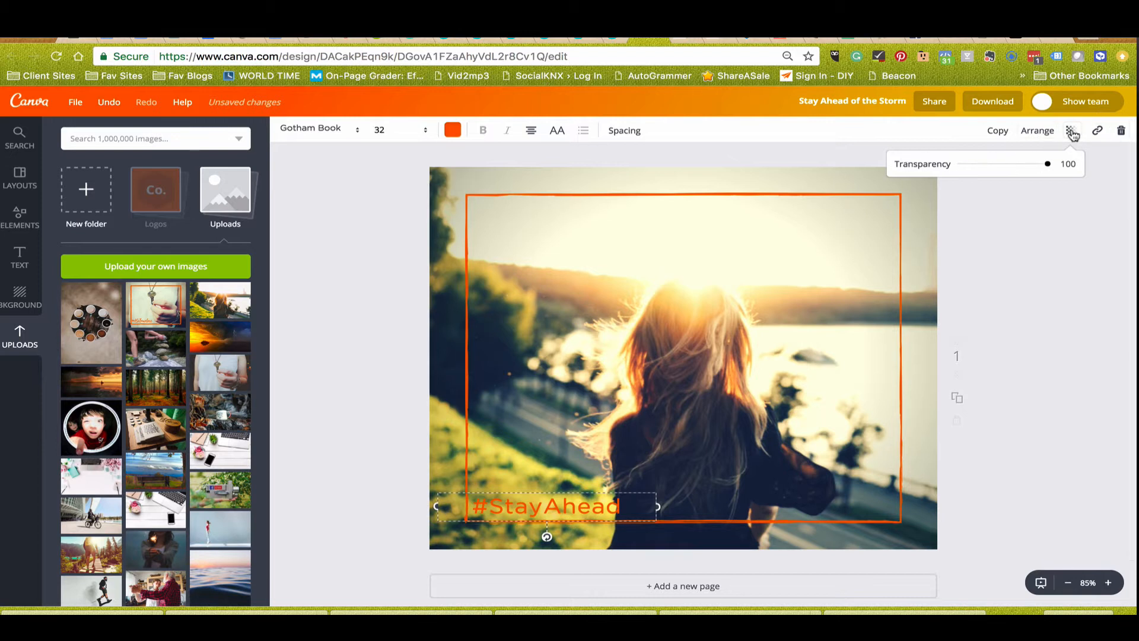
pyautogui.click(1030, 132)
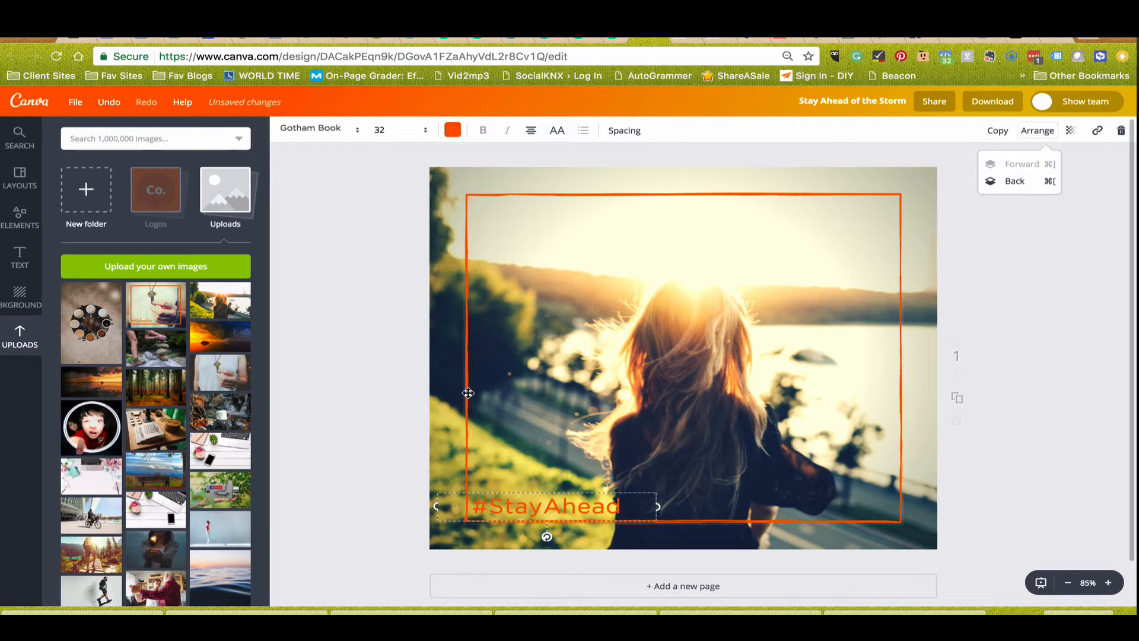
pyautogui.click(463, 393)
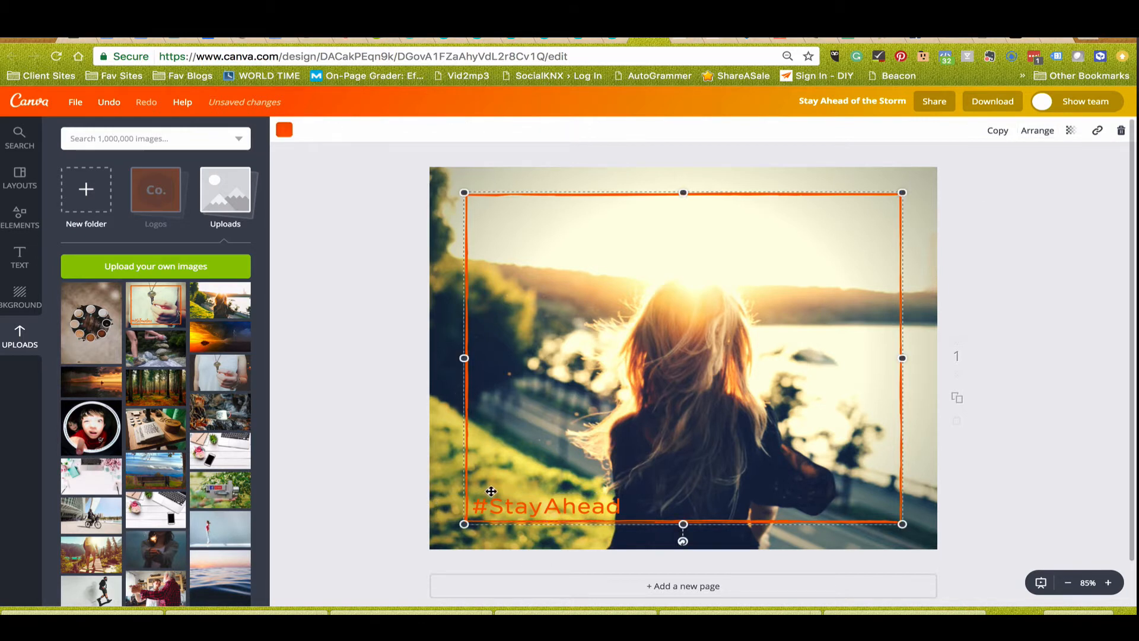
pyautogui.click(497, 507)
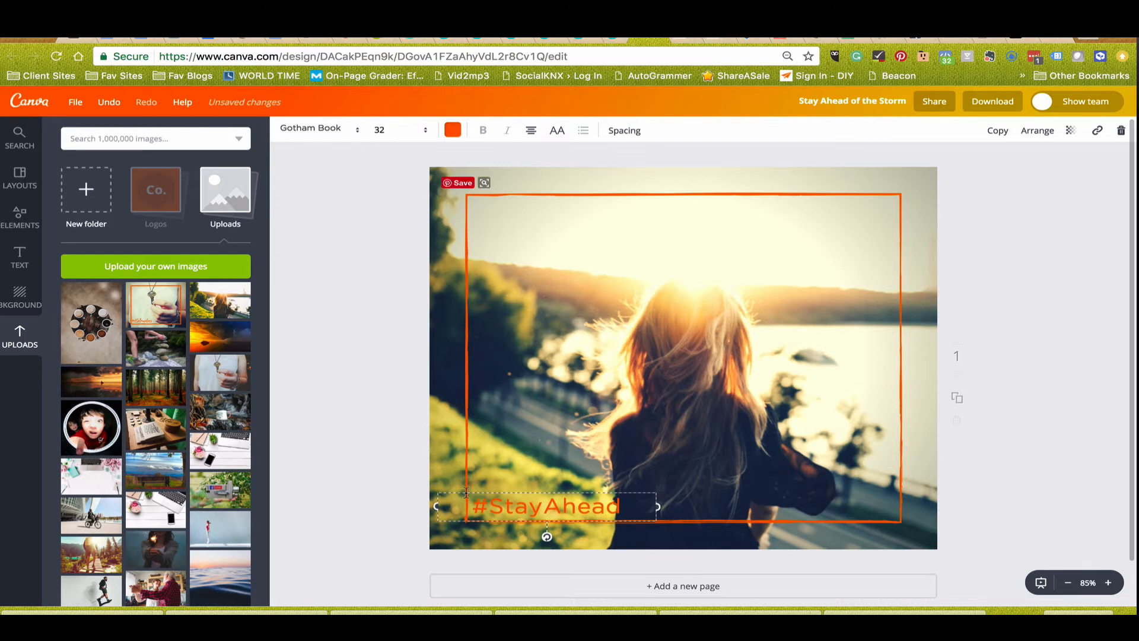
pyautogui.click(1037, 130)
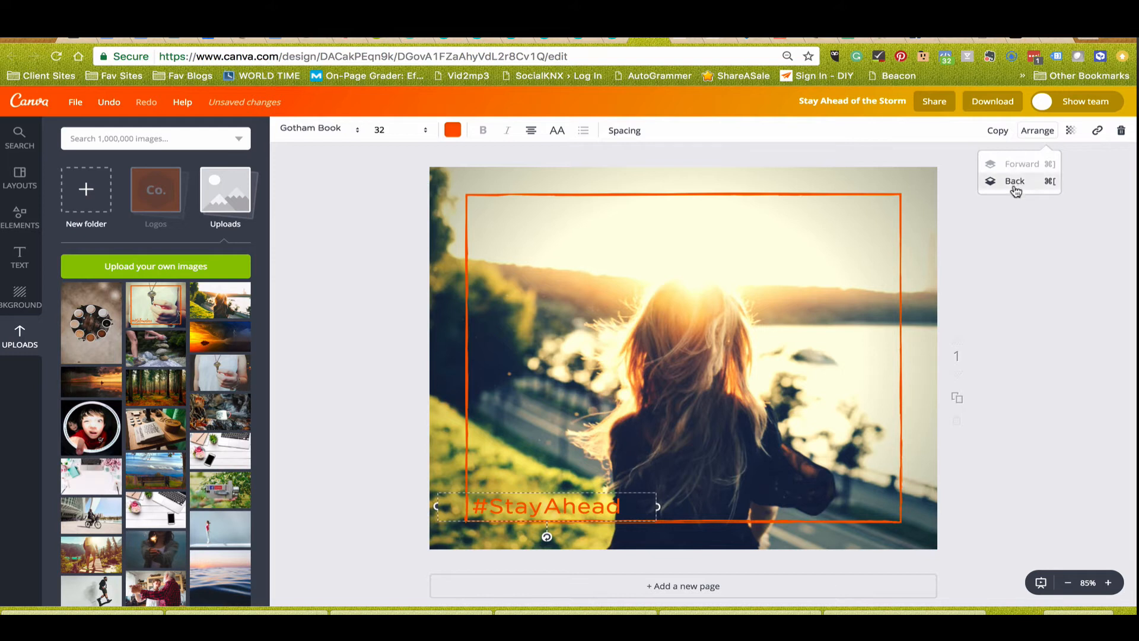
pyautogui.click(1019, 332)
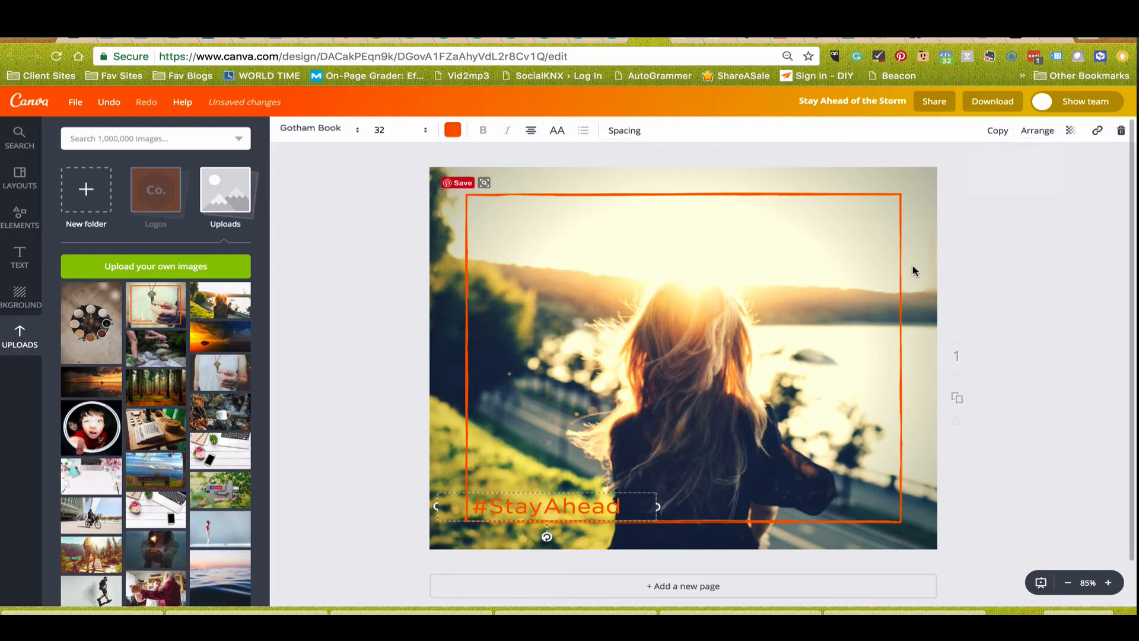
# Try bringing the background photo forward over the orange frame and #StayAhead text, and return it to the back.
pyautogui.click(924, 222)
pyautogui.click(922, 170)
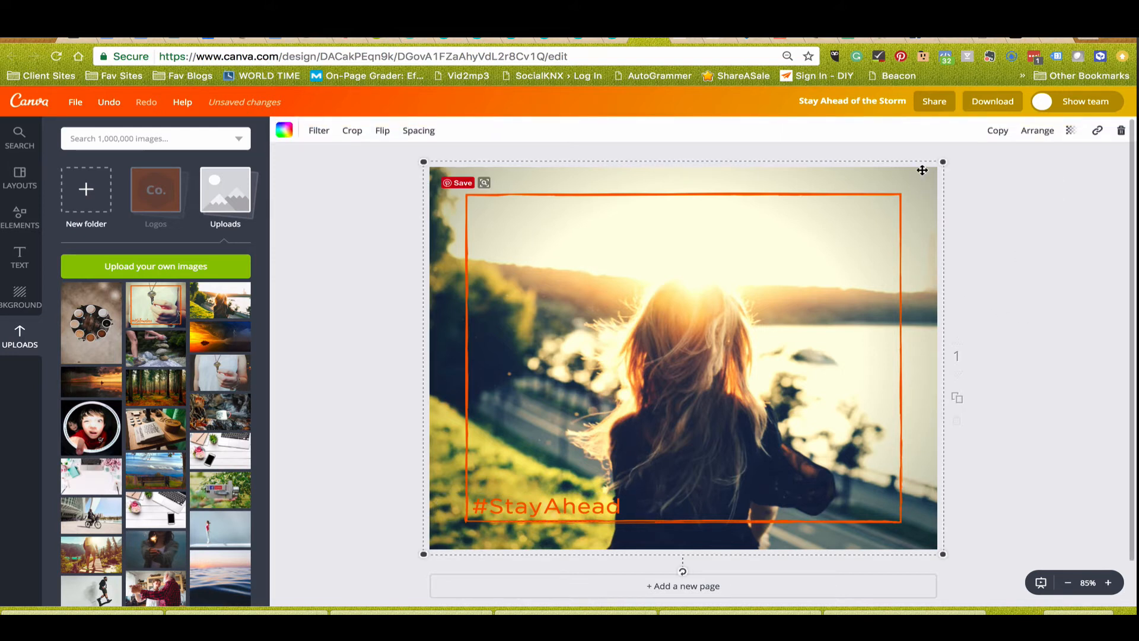
pyautogui.click(1022, 131)
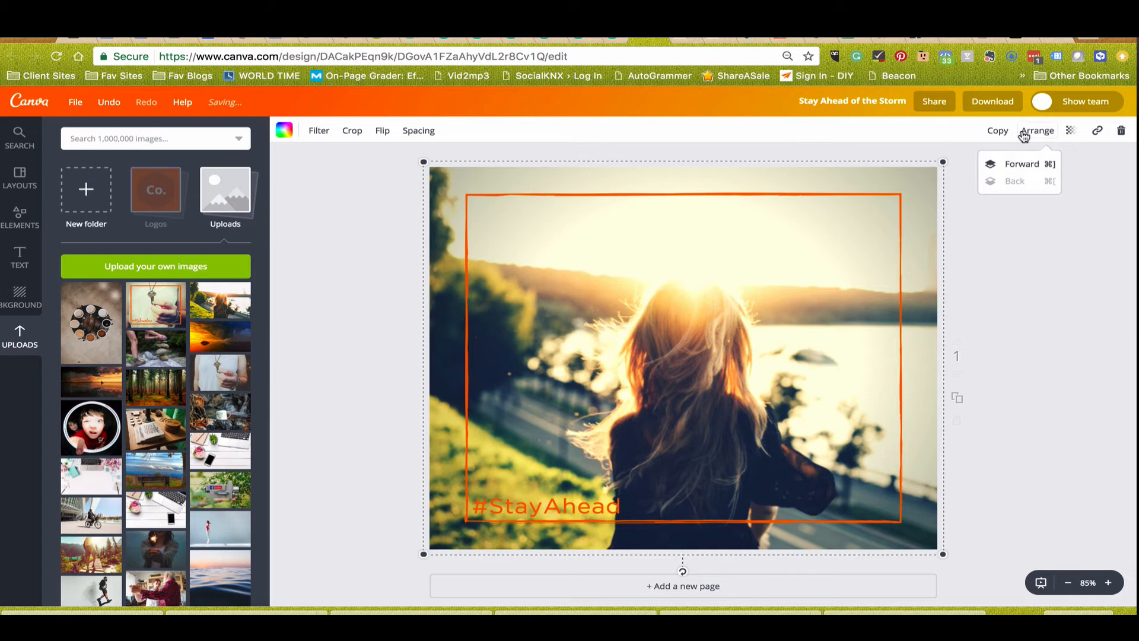
pyautogui.click(1025, 169)
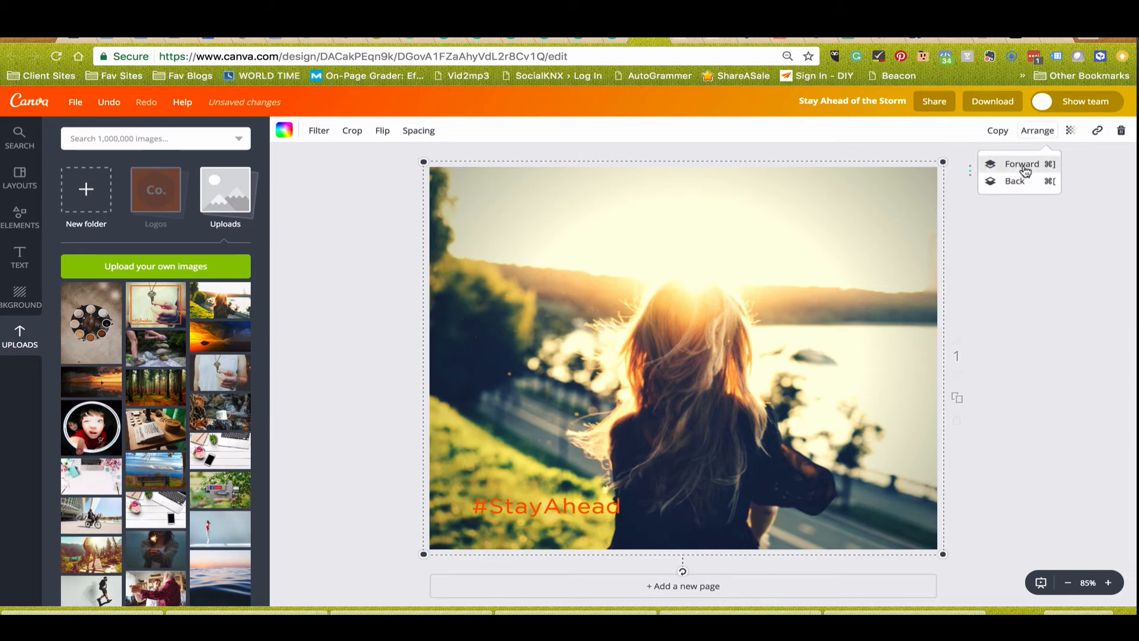
pyautogui.click(1024, 170)
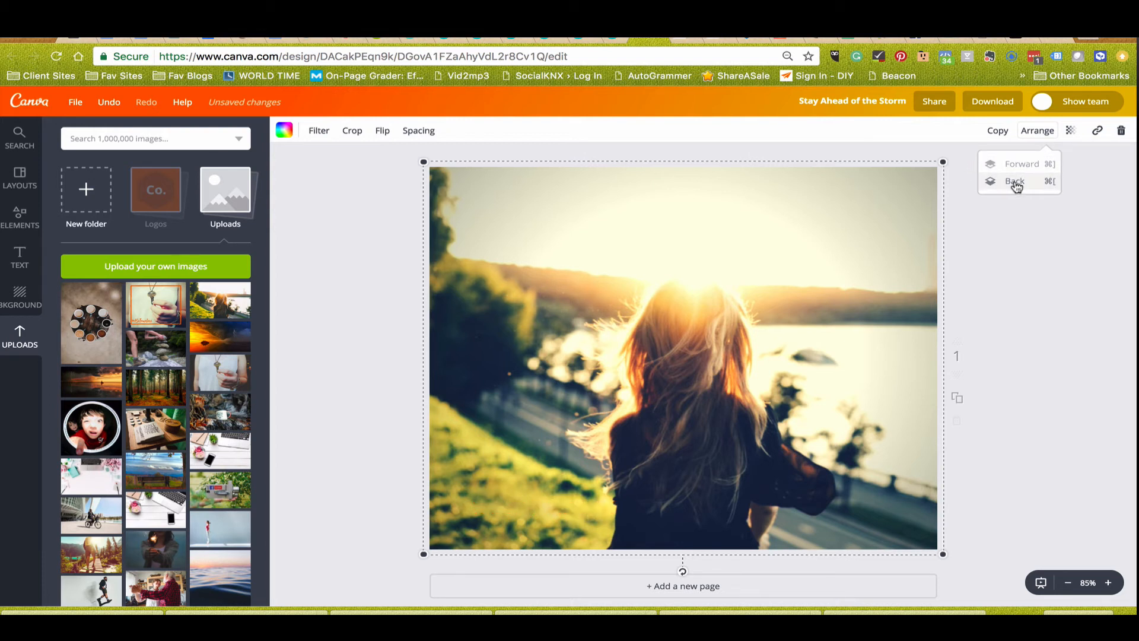
pyautogui.click(1015, 183)
pyautogui.click(1016, 184)
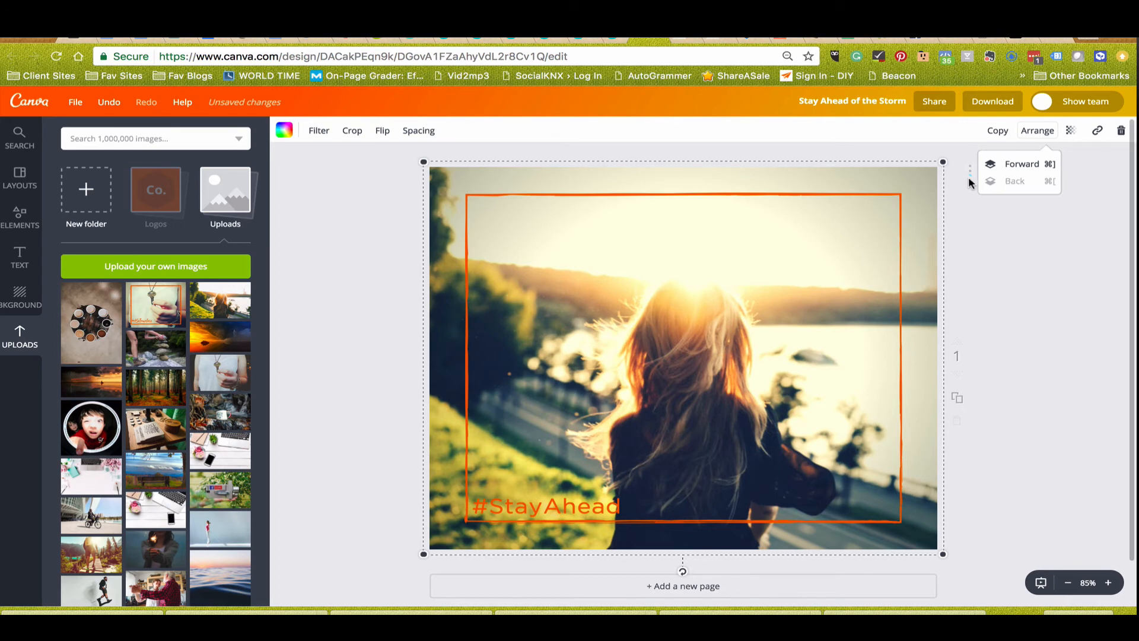
pyautogui.click(1021, 164)
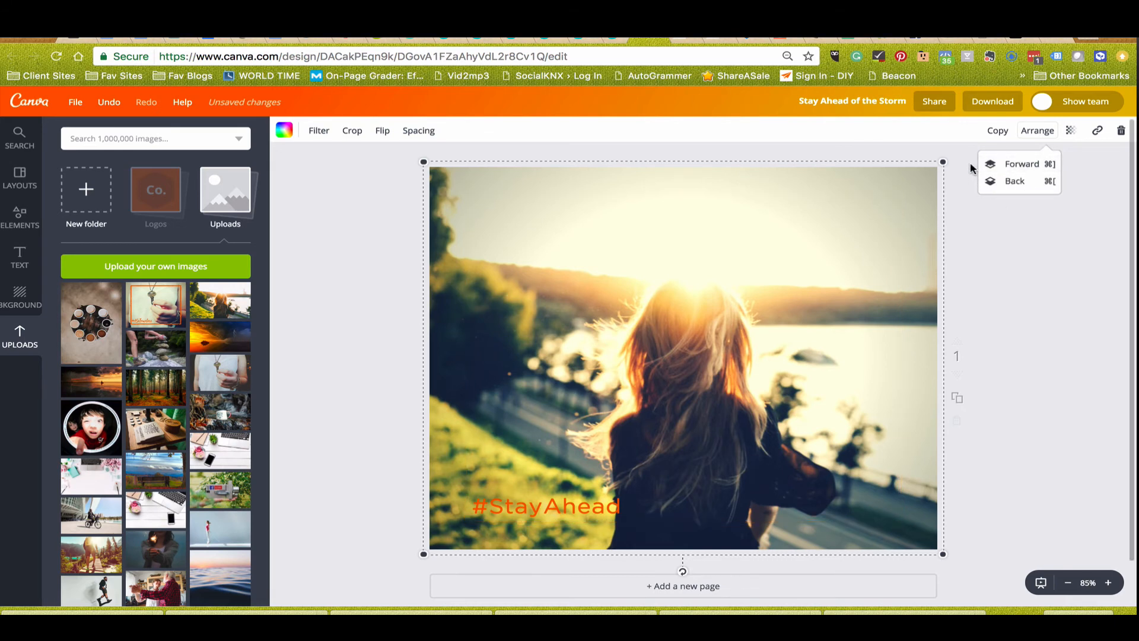
pyautogui.click(1013, 183)
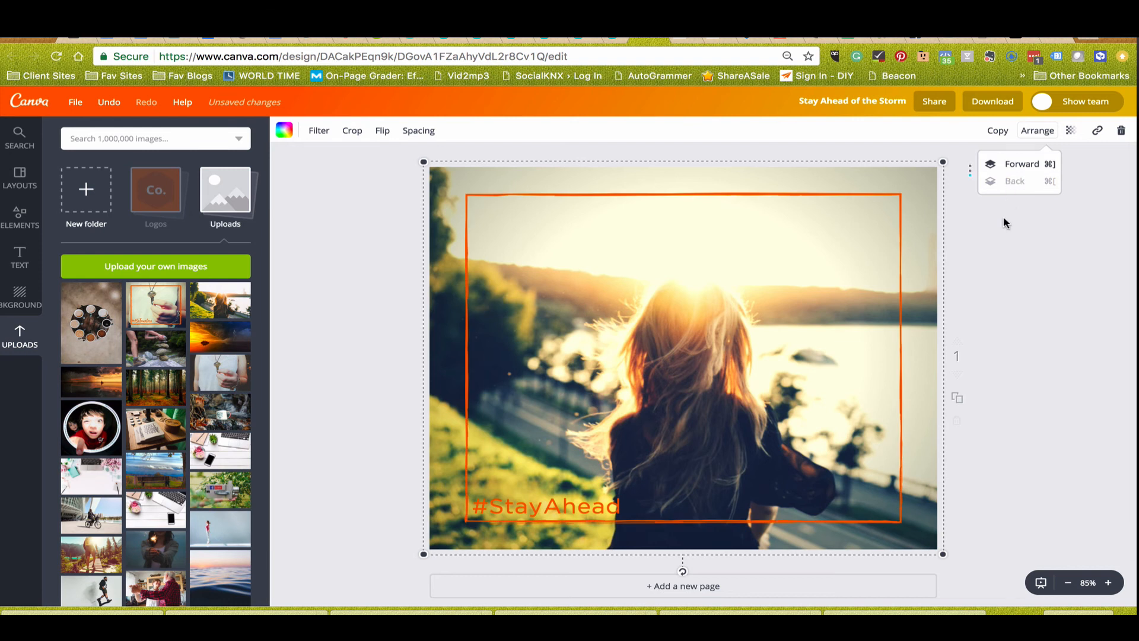